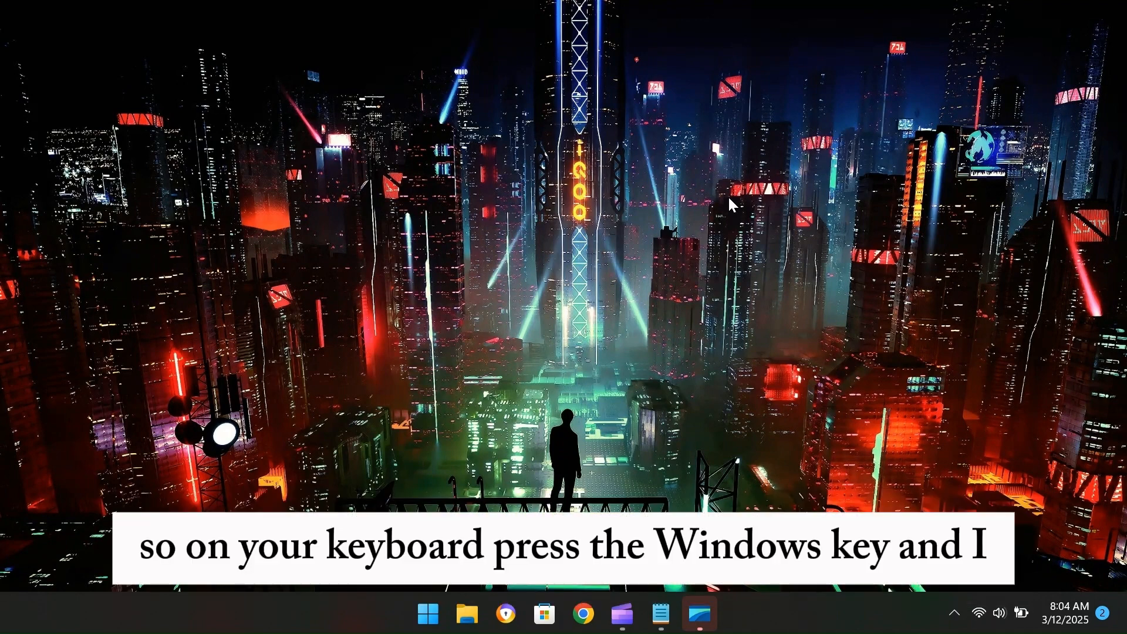
Step: Open the Storage page in the Windows system settings
key(super+i)
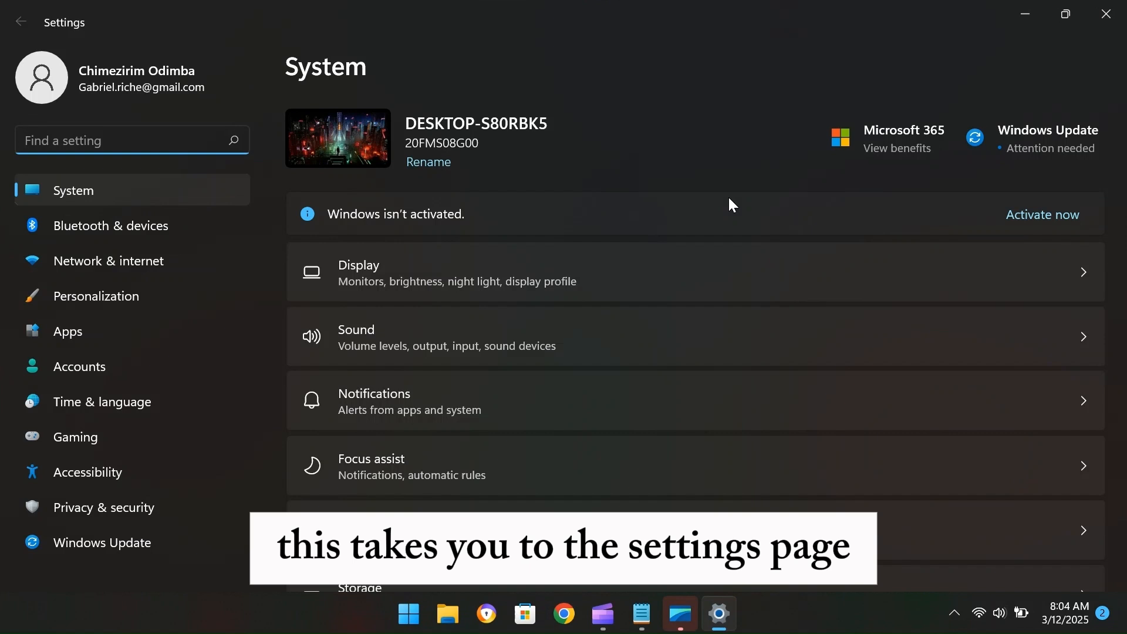
scroll(728, 217, down, 3)
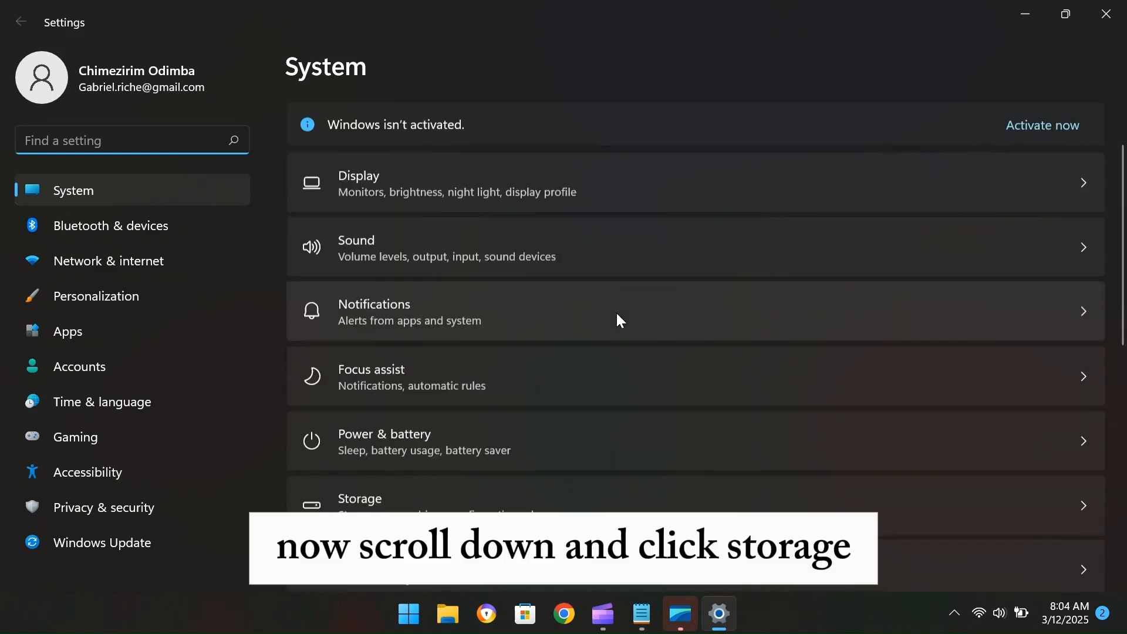
scroll(452, 429, down, 3)
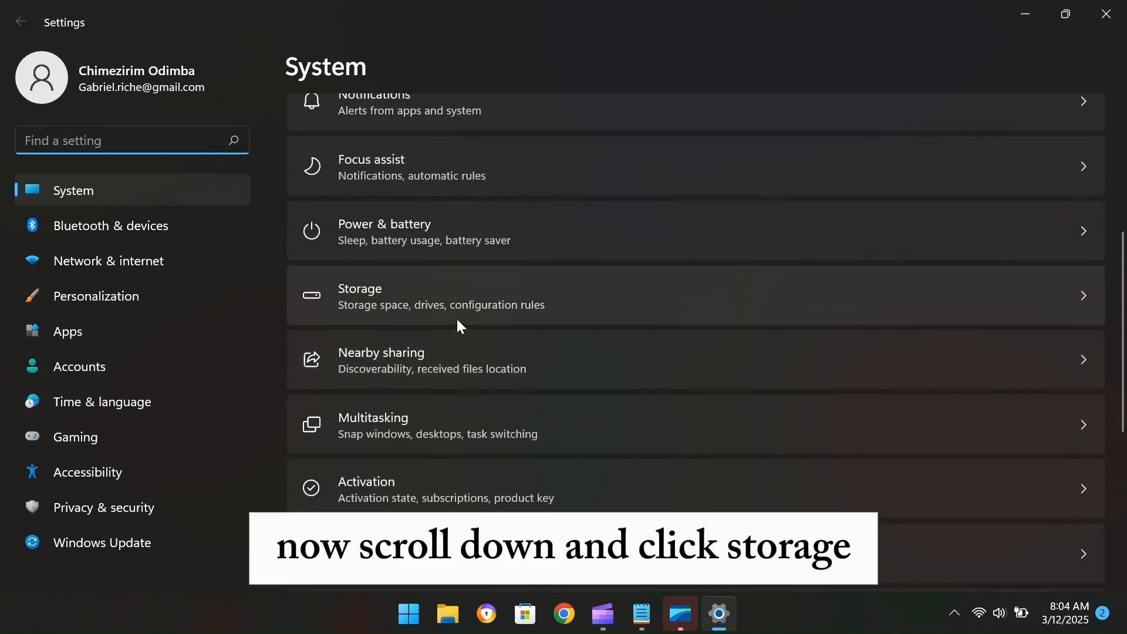
click(462, 309)
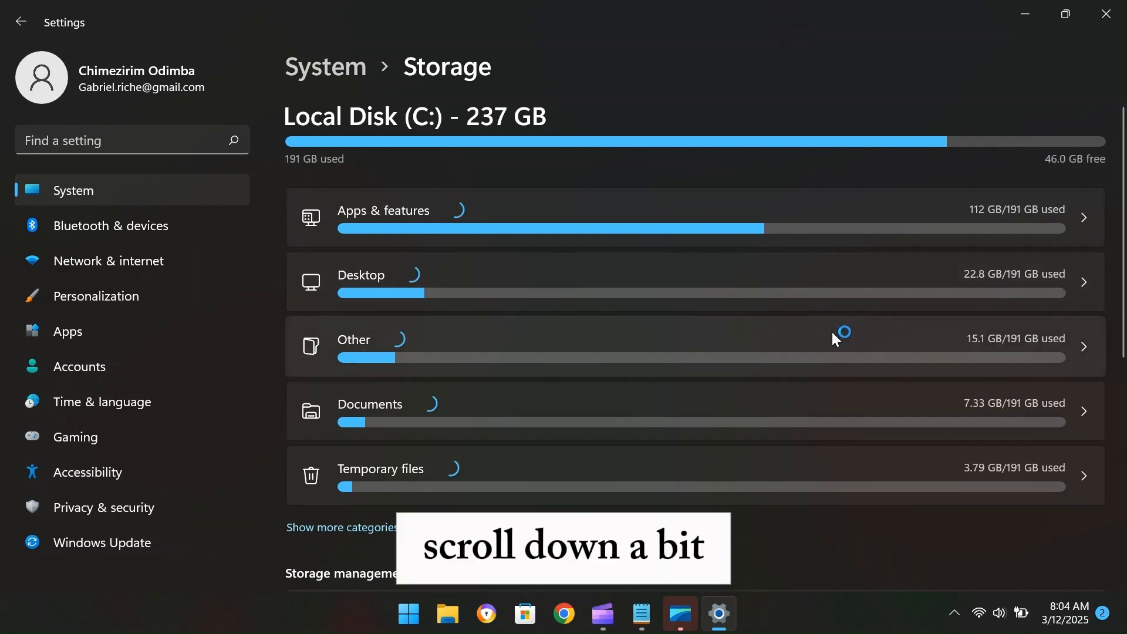
Step: Check the Storage Sense setting under Storage management and open the Temporary files category
scroll(833, 333, down, 2)
scroll(833, 332, down, 2)
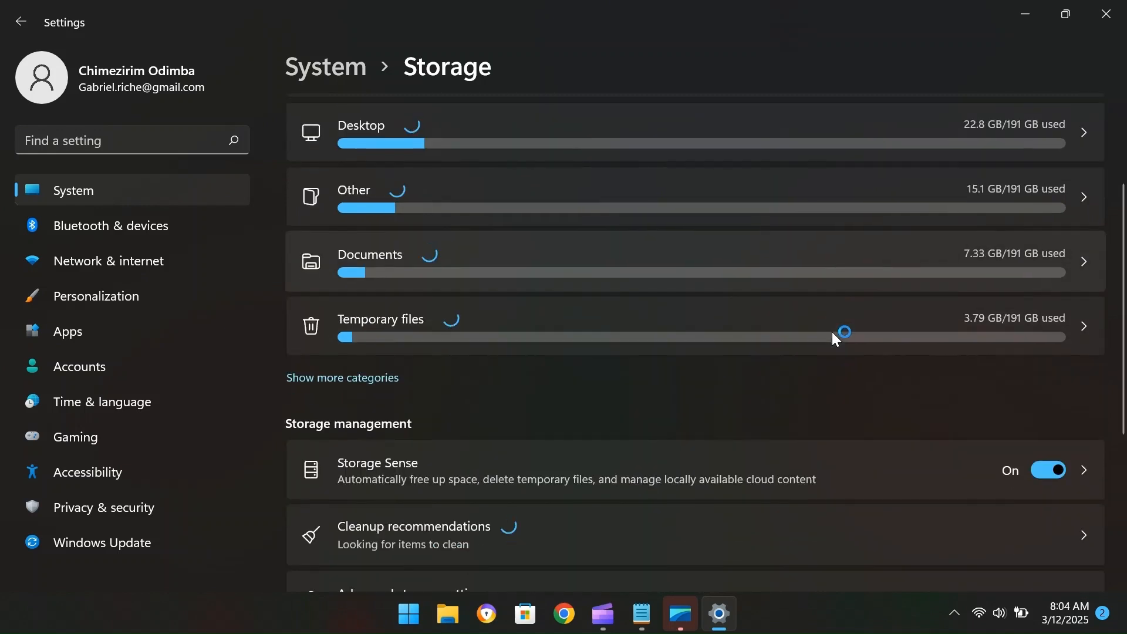
scroll(832, 332, down, 2)
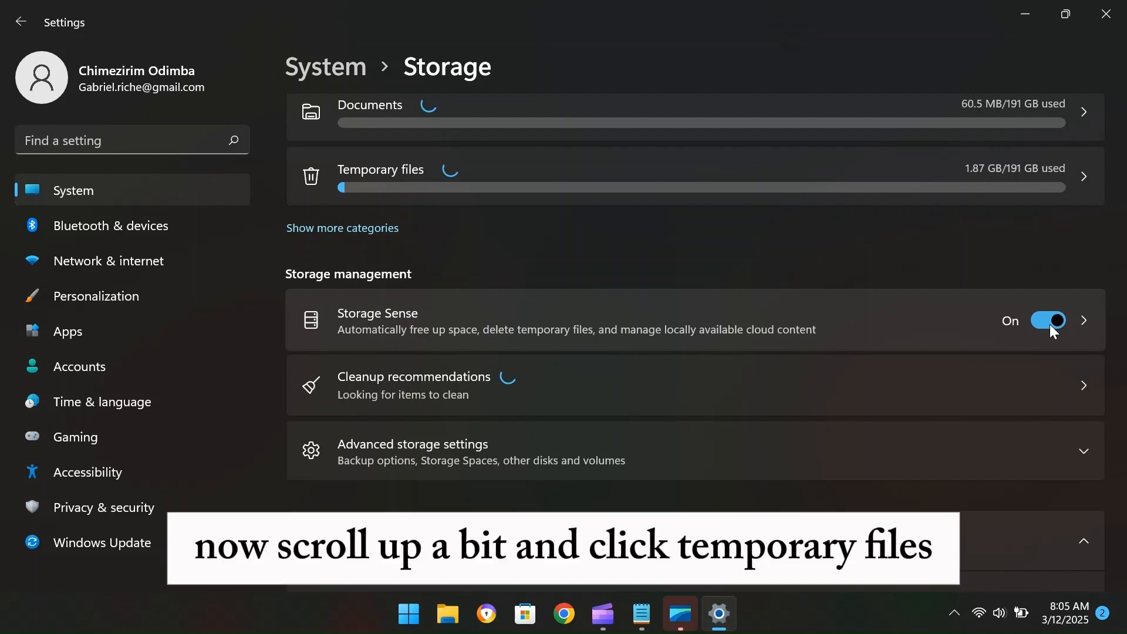
scroll(695, 311, up, 2)
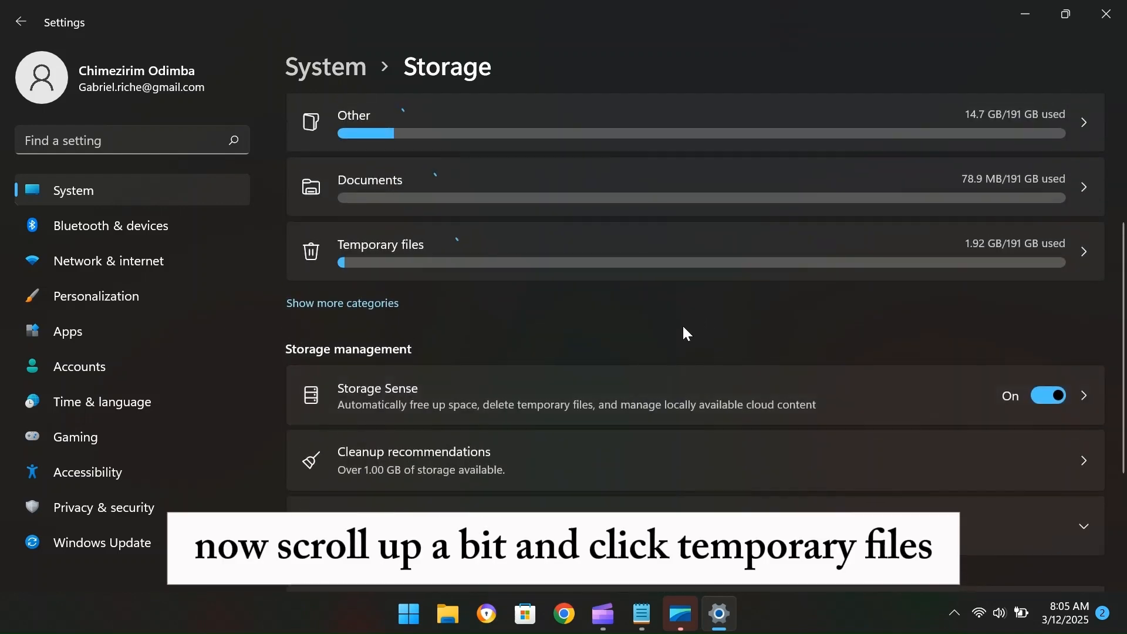
click(458, 244)
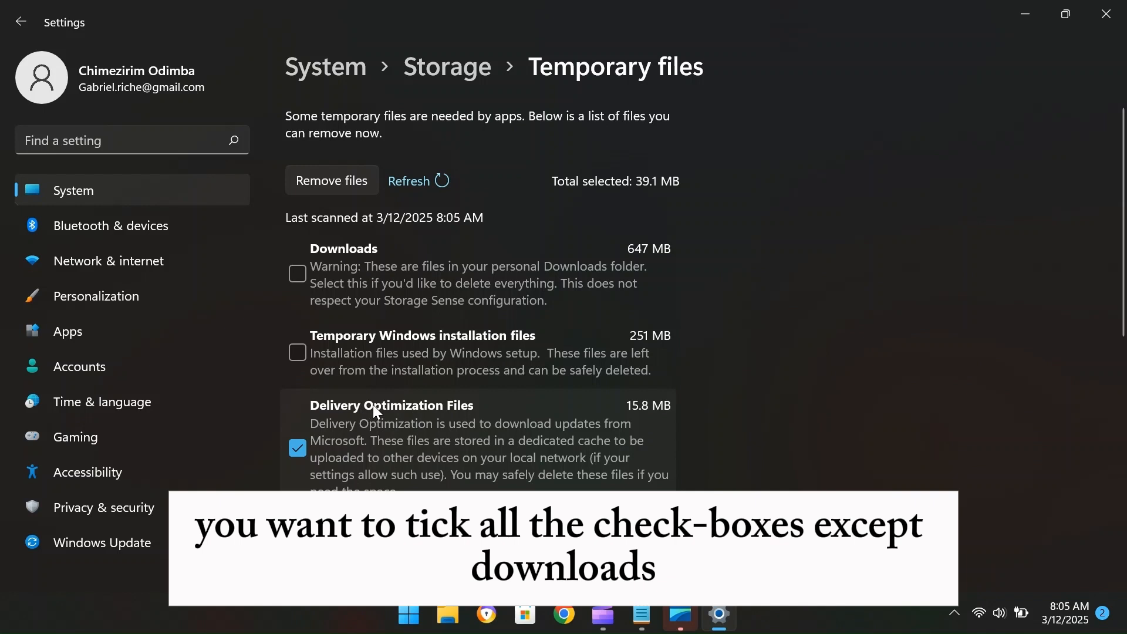
Step: Add Temporary Windows installation files and Recycle Bin to the cleanup selection, leave Downloads out, and permanently remove the selected files
click(300, 353)
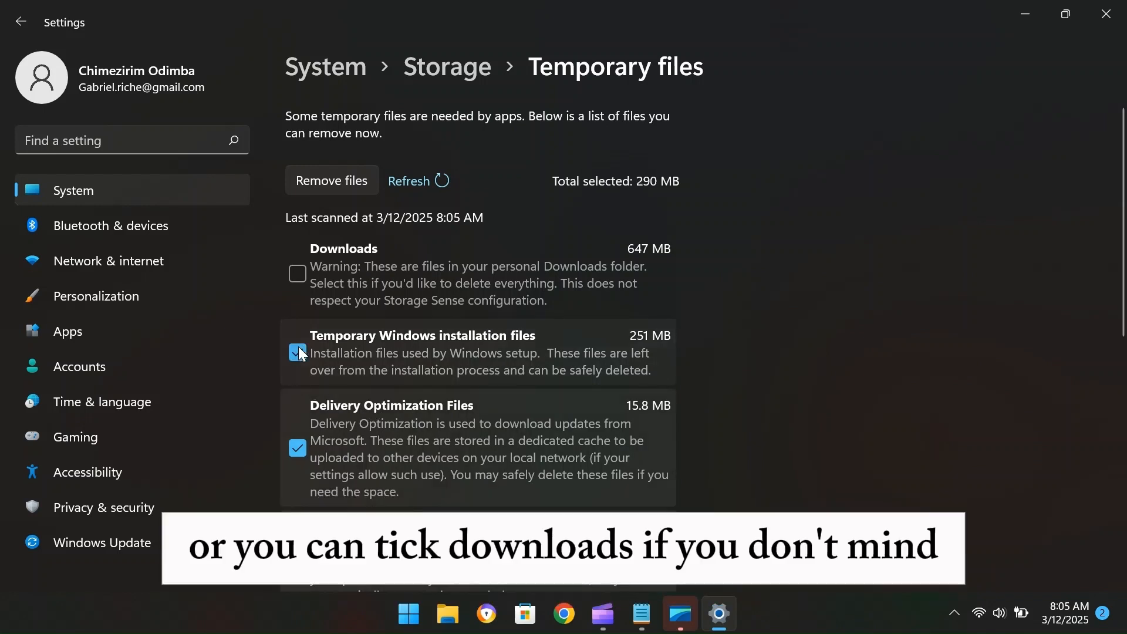
scroll(383, 427, down, 5)
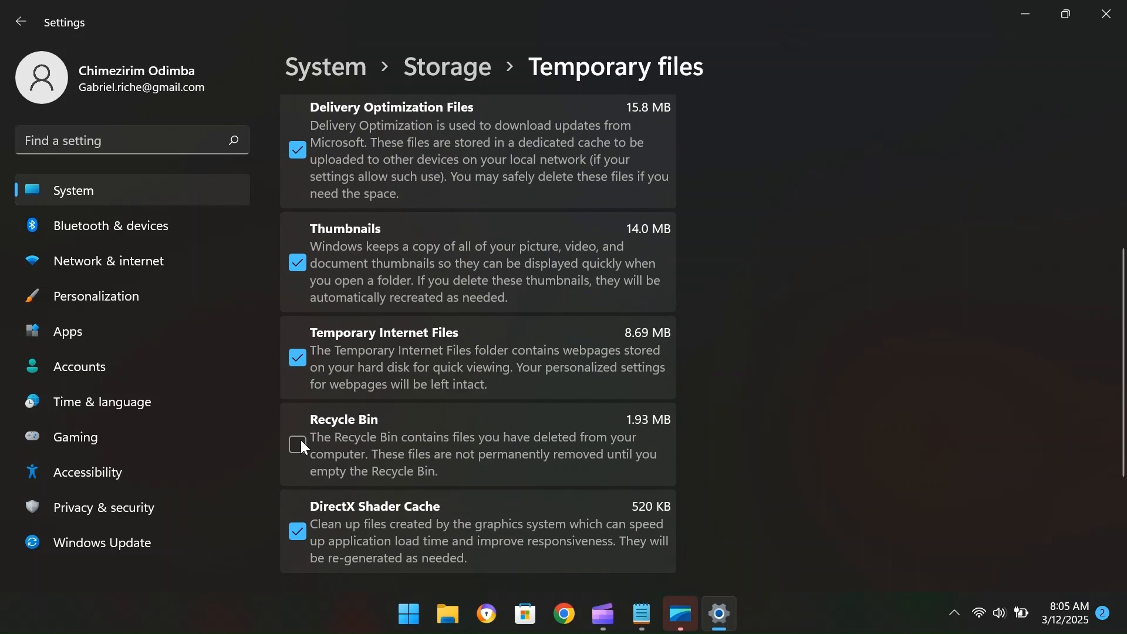
click(298, 445)
scroll(414, 422, down, 2)
scroll(438, 396, up, 3)
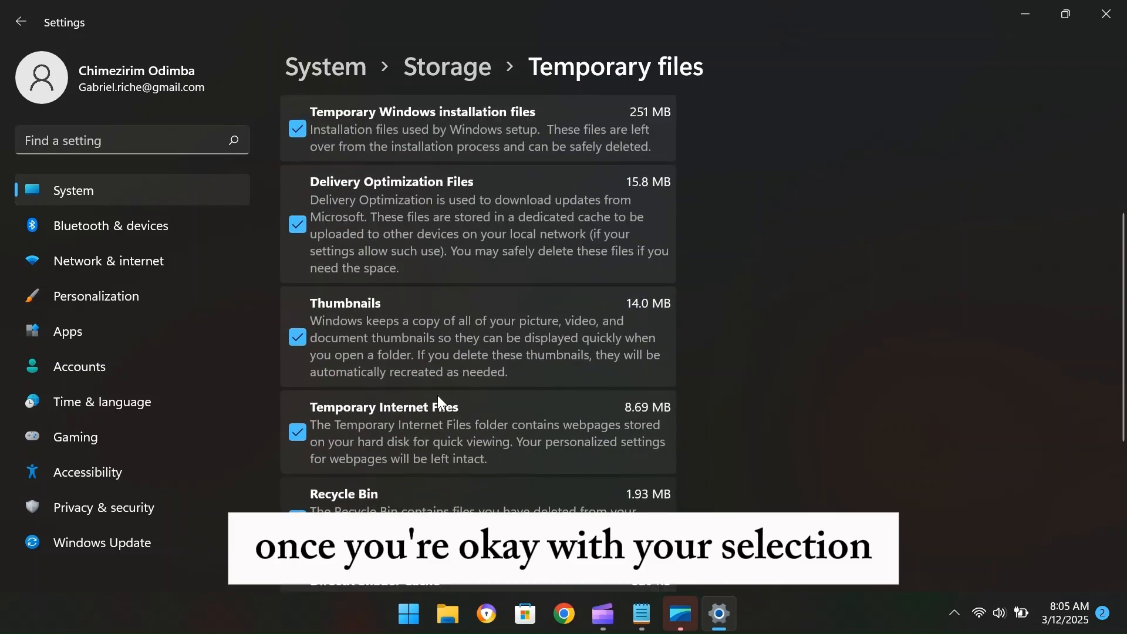
scroll(438, 395, up, 4)
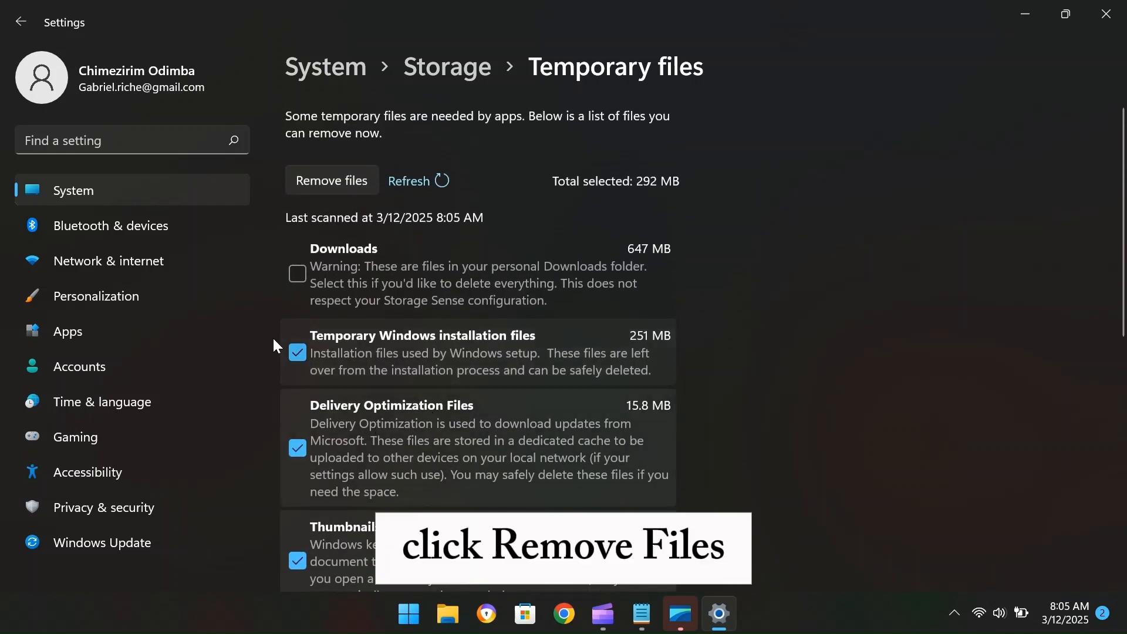
click(342, 187)
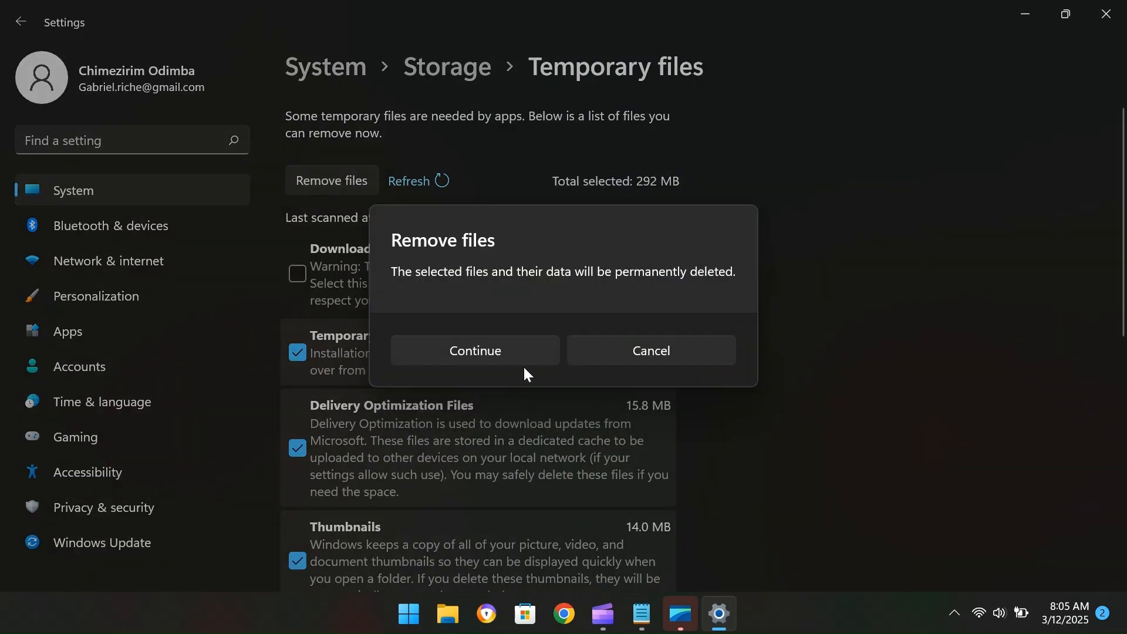
click(518, 346)
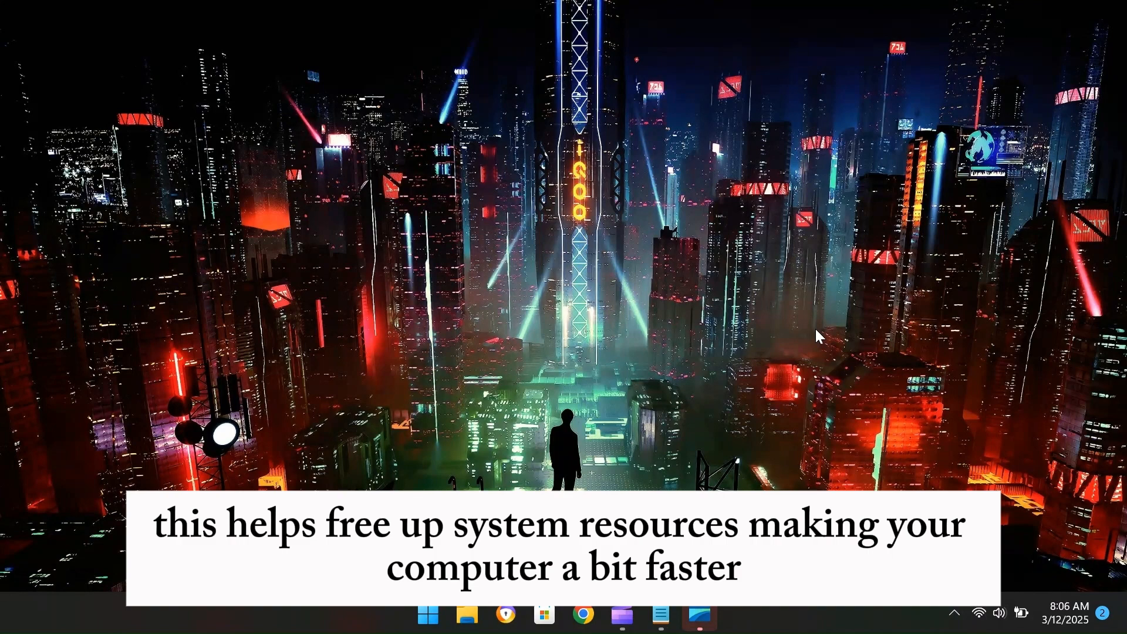
Step: In the Windows startup apps settings, turn off the high-impact ExpressVPN notification service and Free Download Manager
key(super+i)
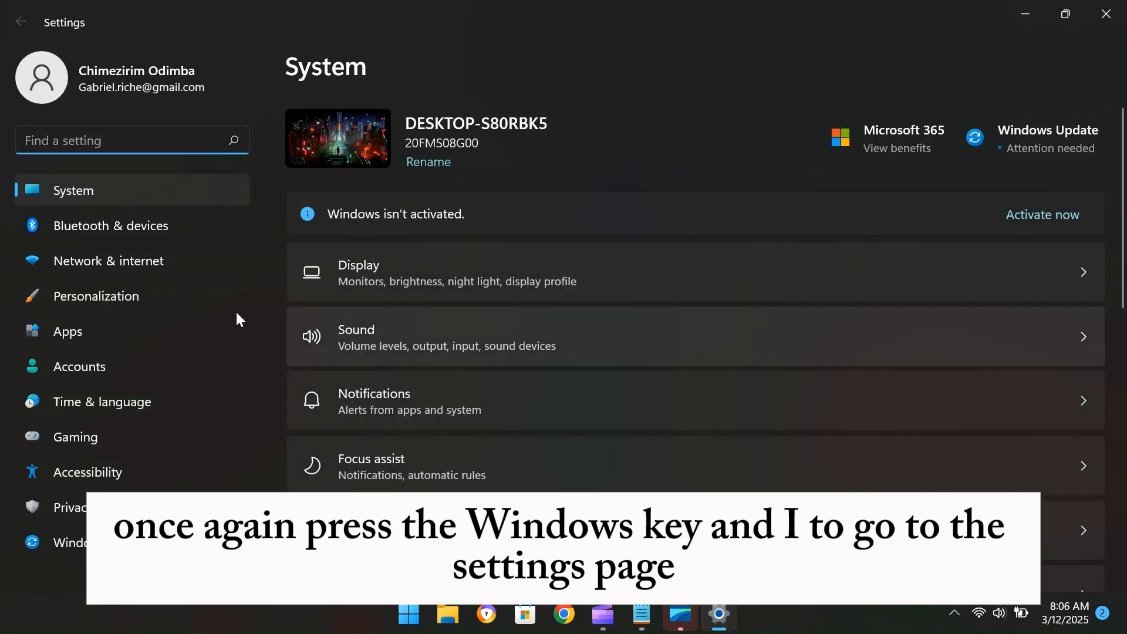
click(82, 337)
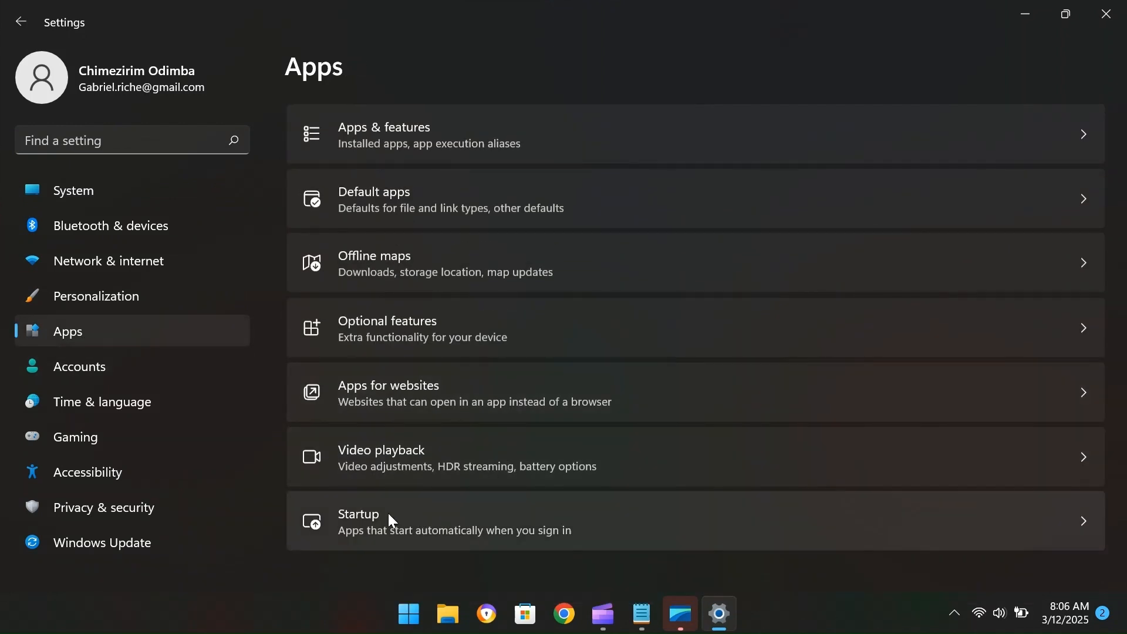
click(508, 522)
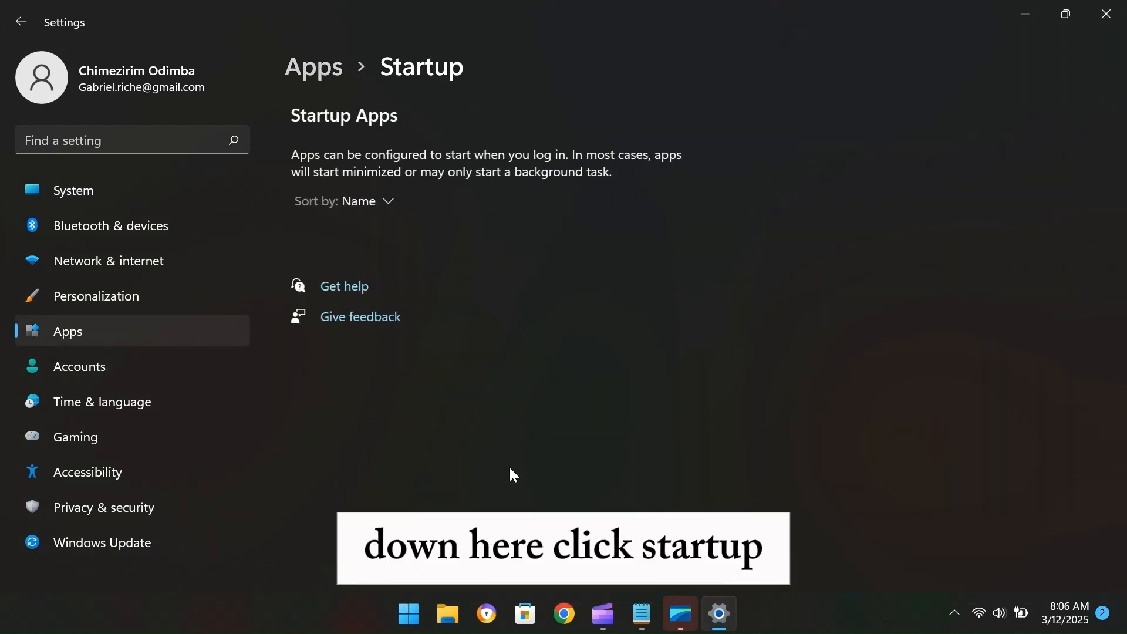
scroll(657, 379, down, 2)
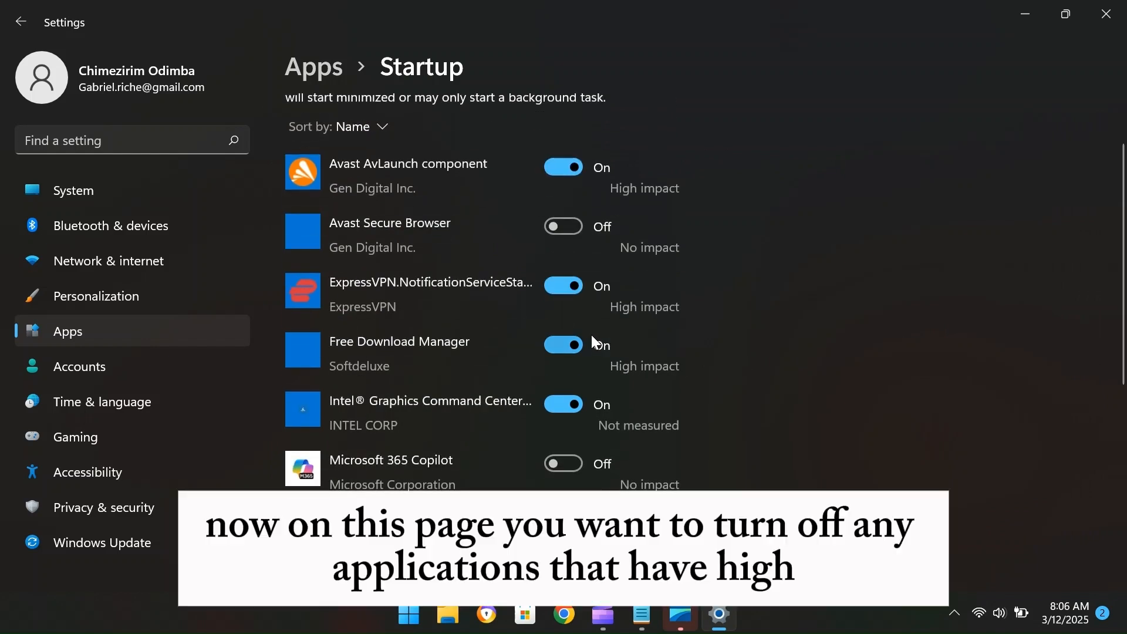
click(568, 293)
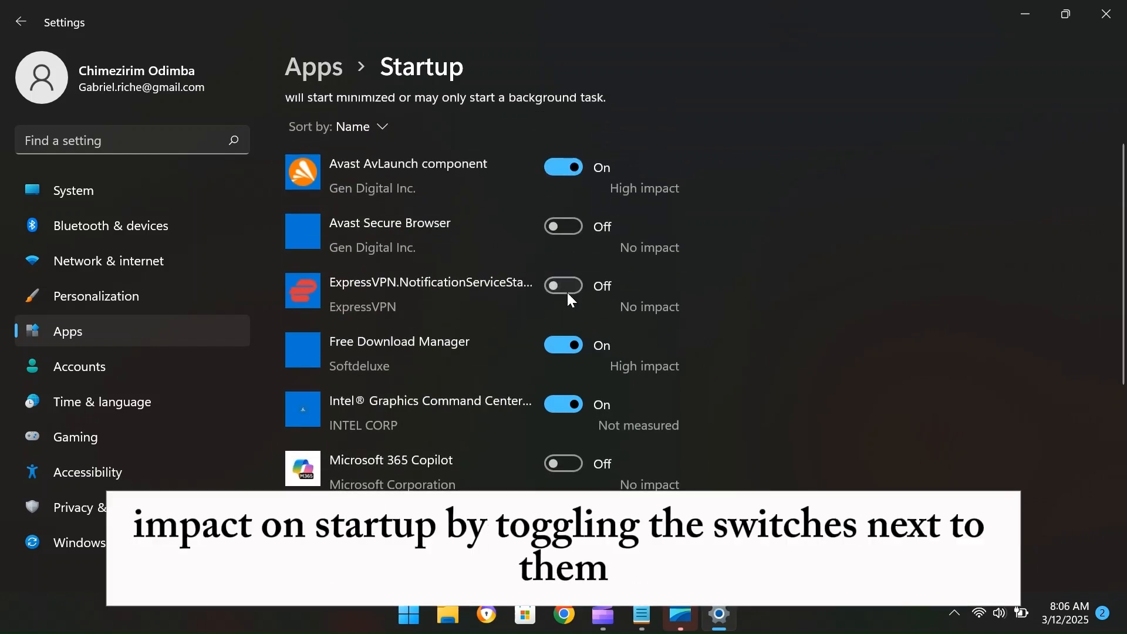
click(569, 349)
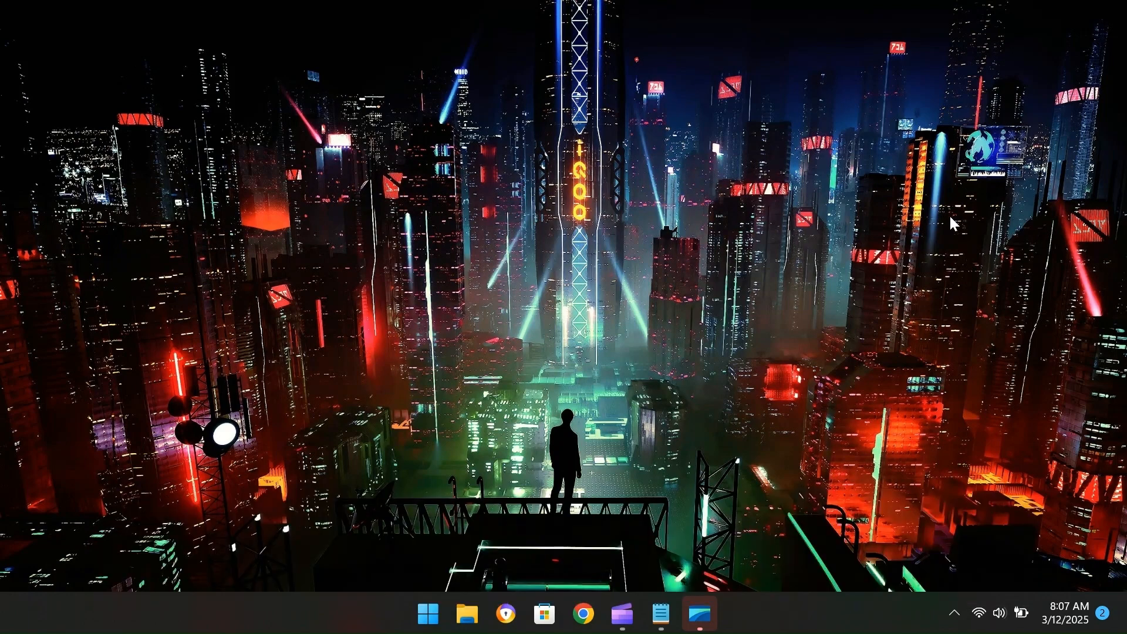
Step: Search Windows for "envir", open the system environment variables entry, and open the Performance settings from System Properties
click(423, 617)
text(enviton)
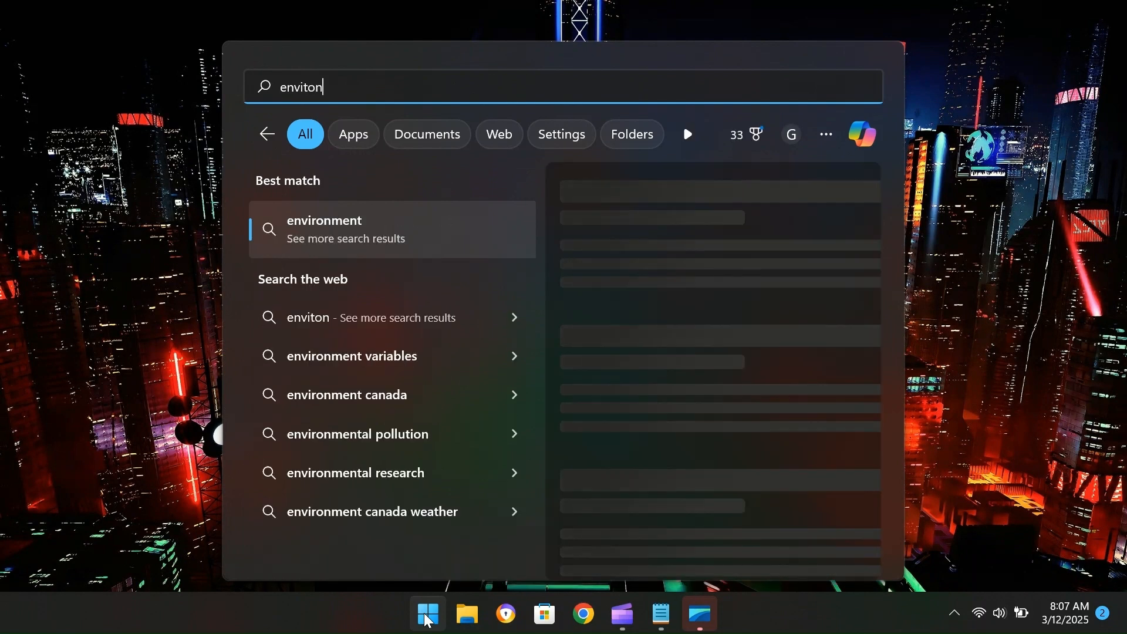
key(BackSpace)
key(BackSpace)
key(BackSpace)
text(r)
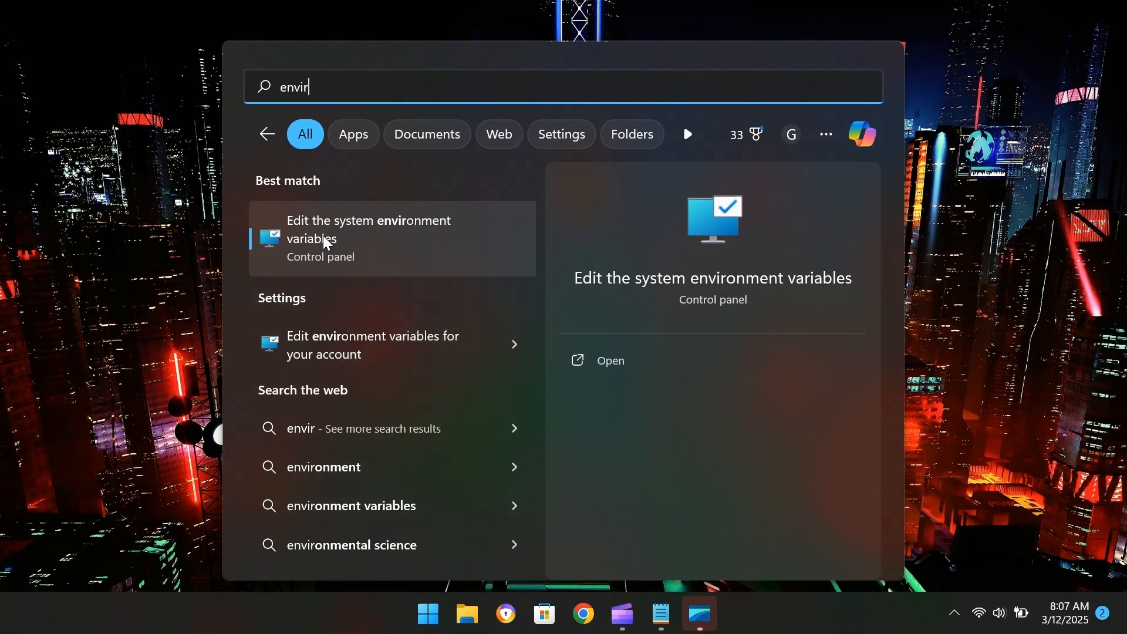
key(Return)
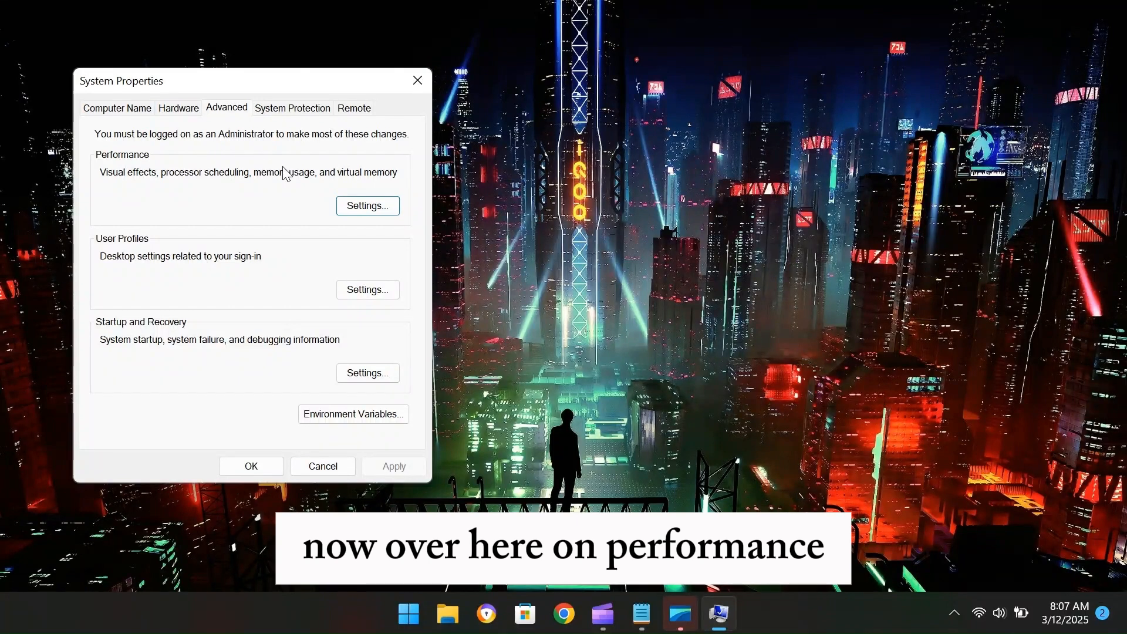
click(358, 205)
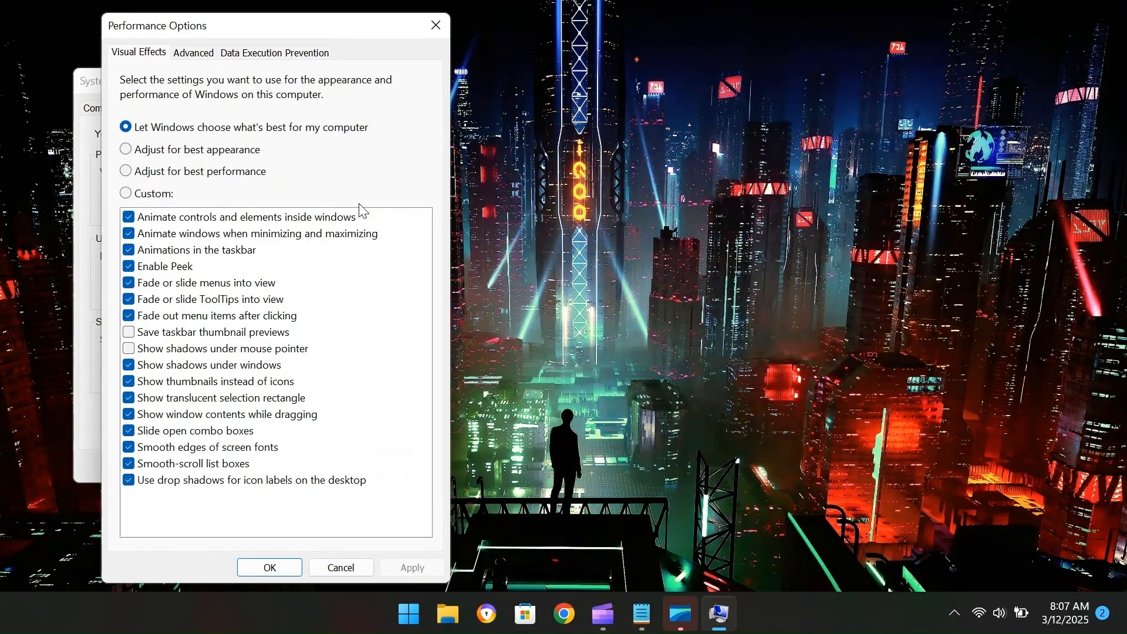
Step: Adjust visual effects for best performance, keeping only smooth edges of screen fonts and thumbnails instead of icons, and apply the changes
click(128, 172)
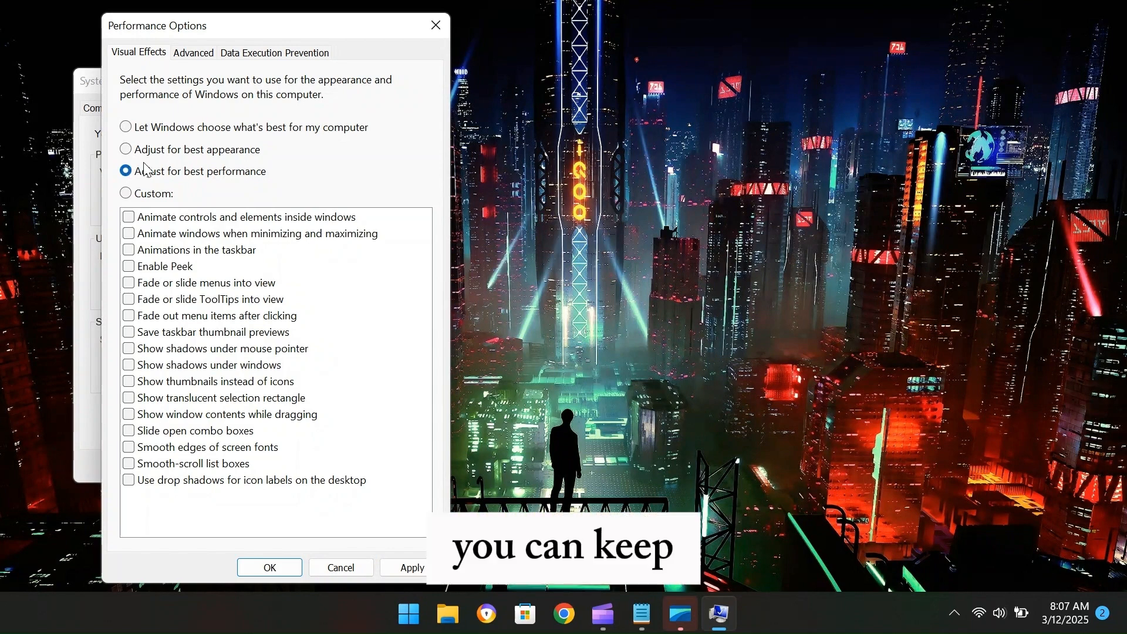
click(131, 449)
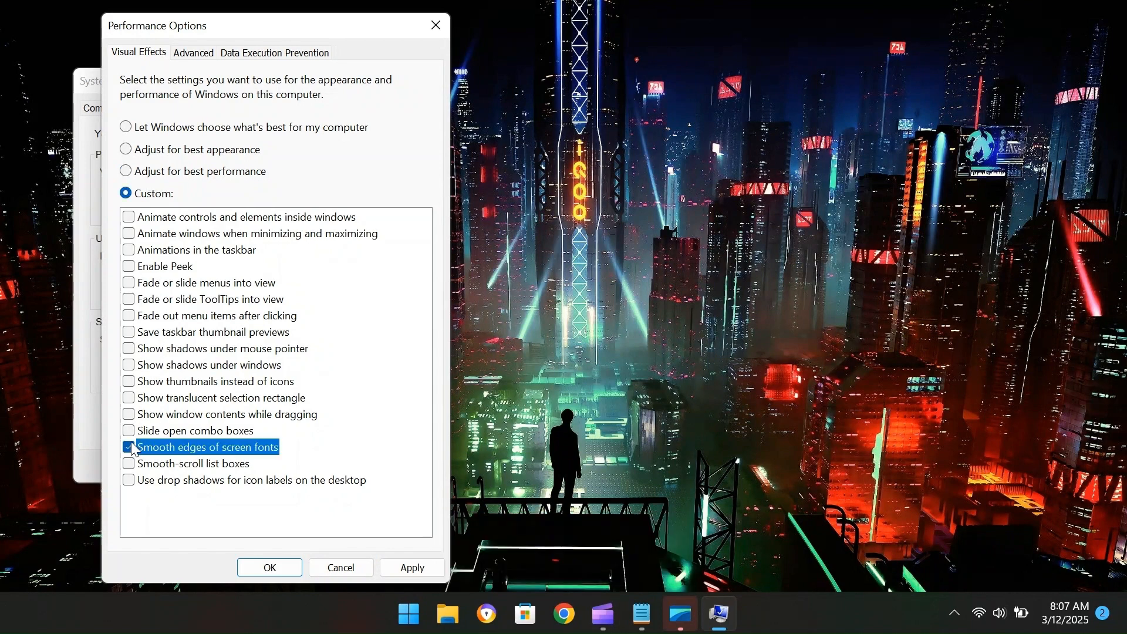
click(129, 382)
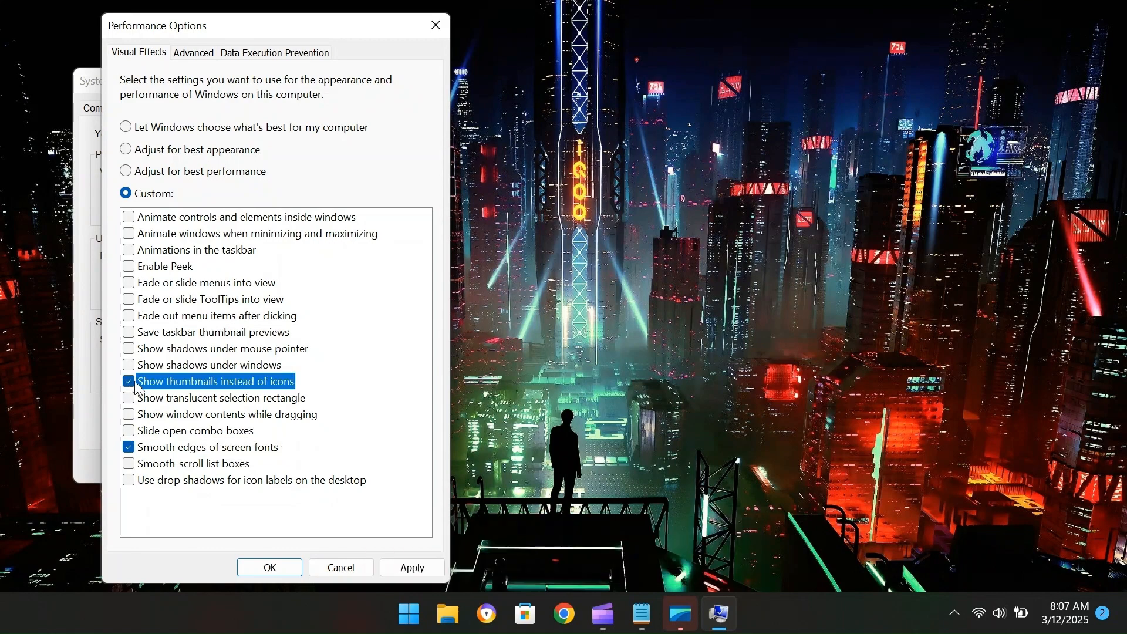
click(405, 567)
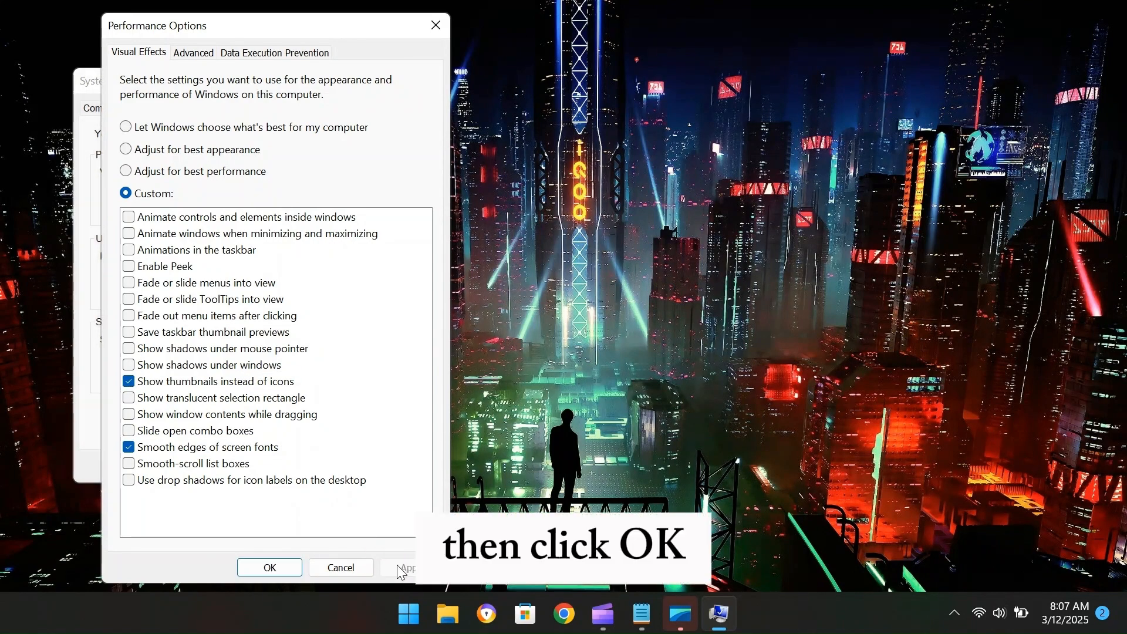
click(287, 568)
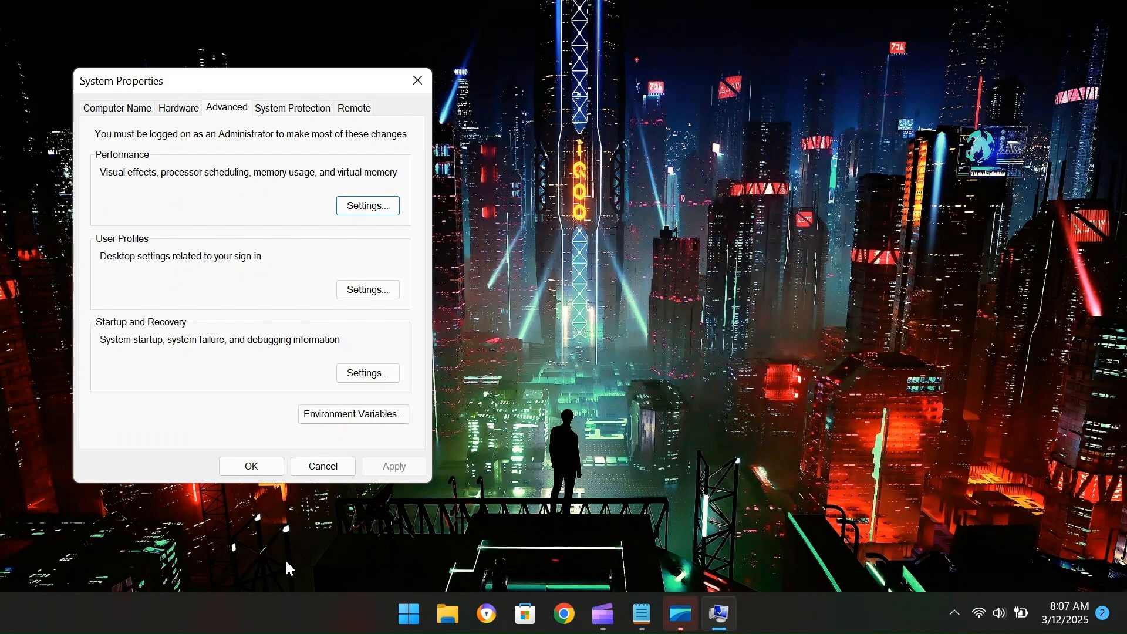
click(260, 470)
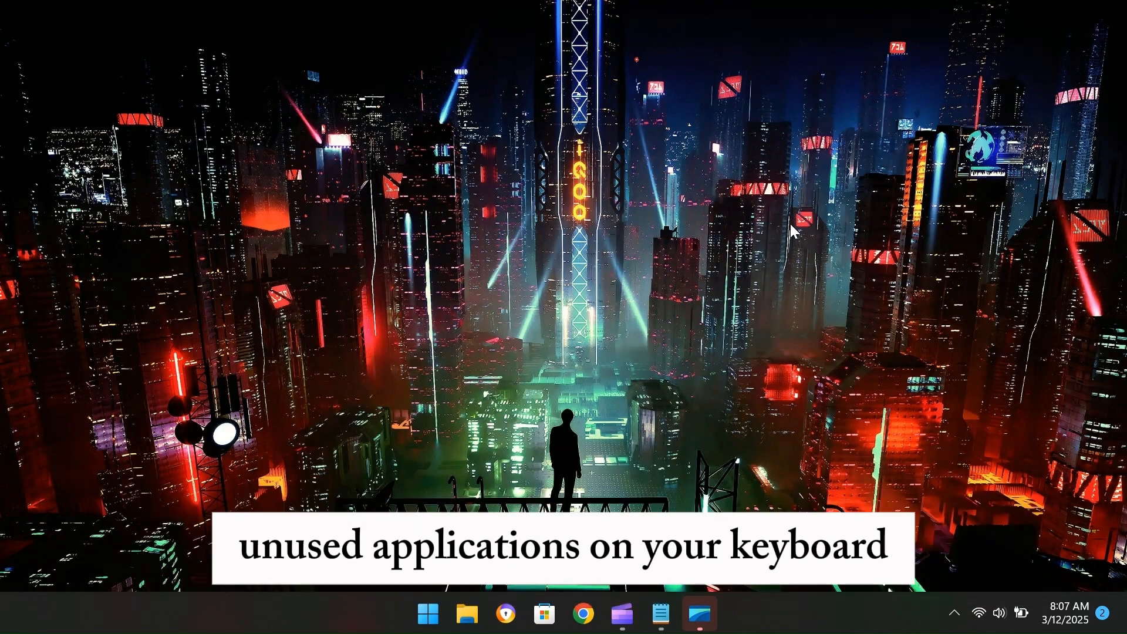
Step: In the Windows settings list of installed apps, uninstall 3D Chess Game and confirm its removal
key(super+i)
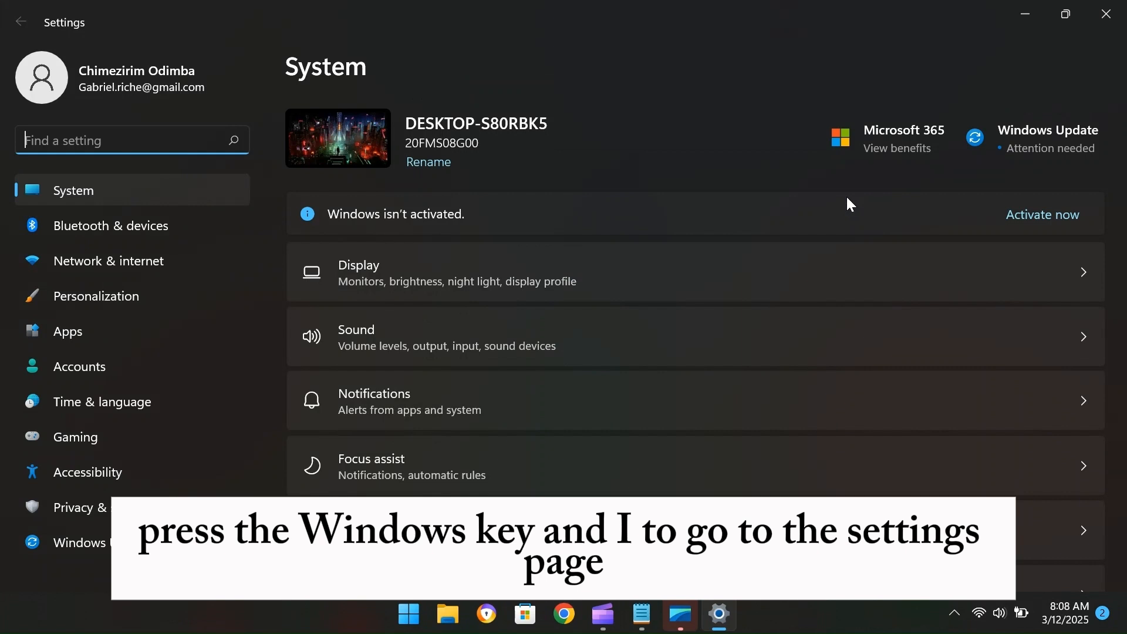
click(137, 330)
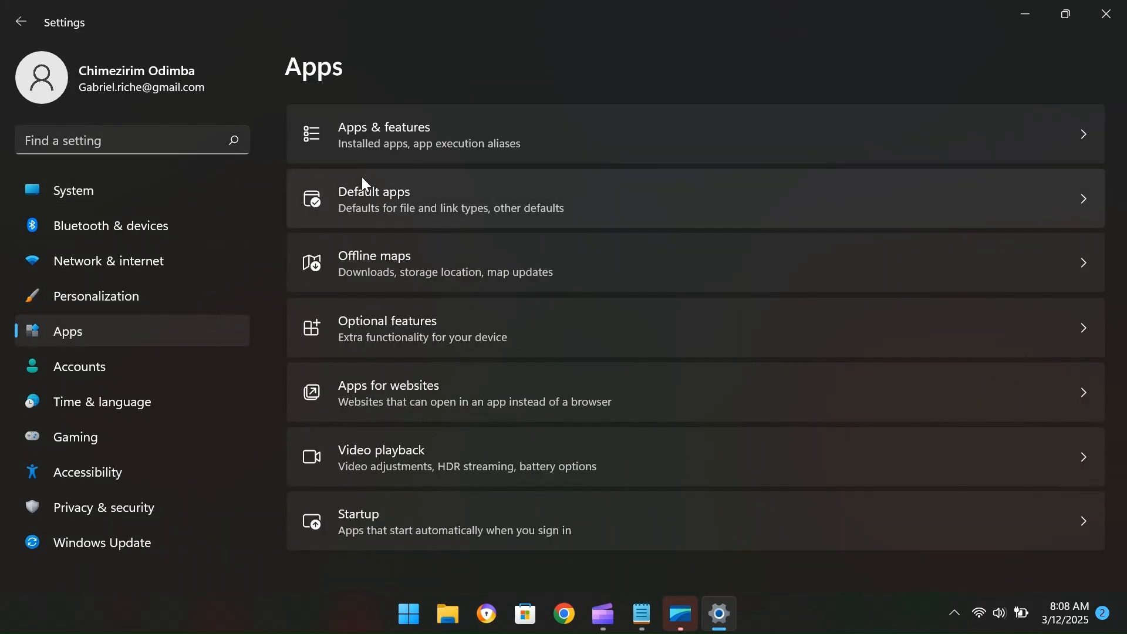
click(438, 146)
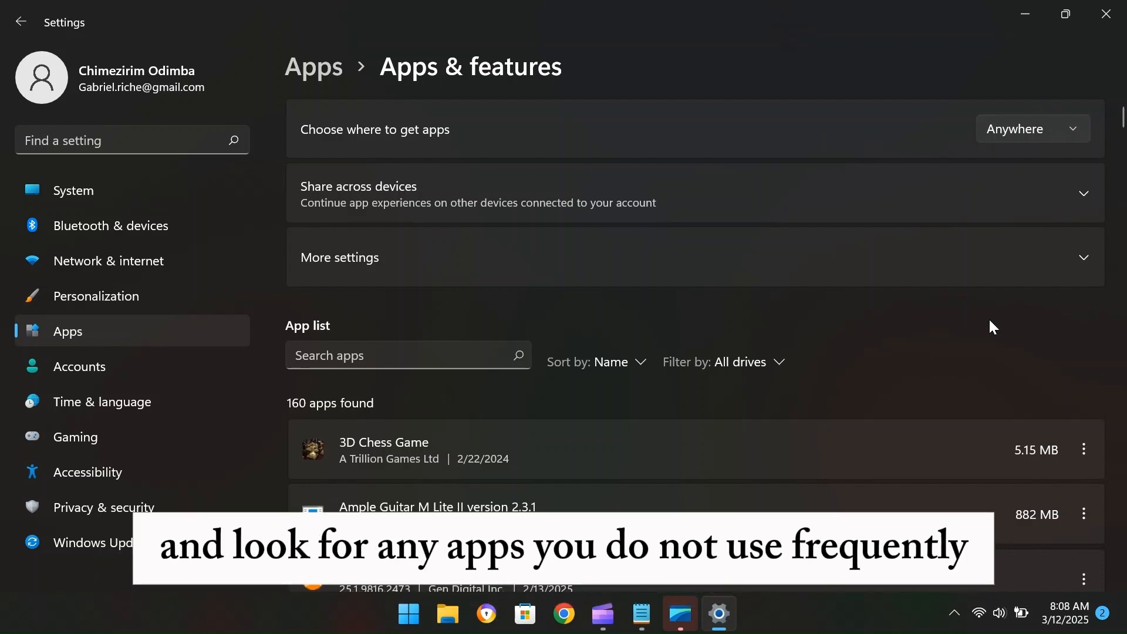
scroll(920, 305, down, 1)
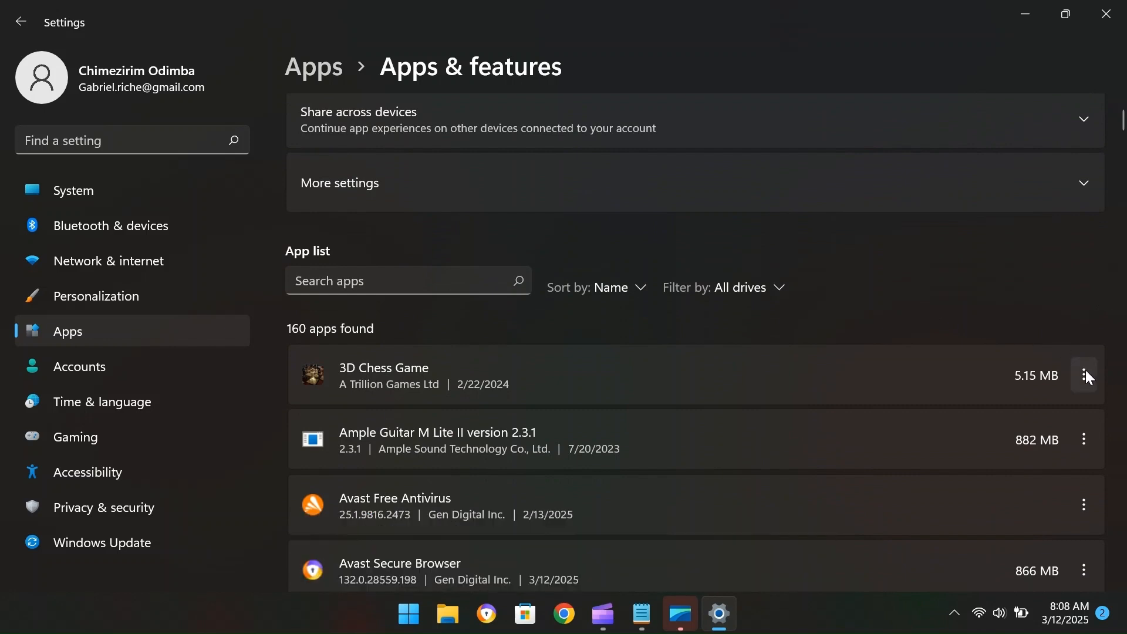
click(1085, 375)
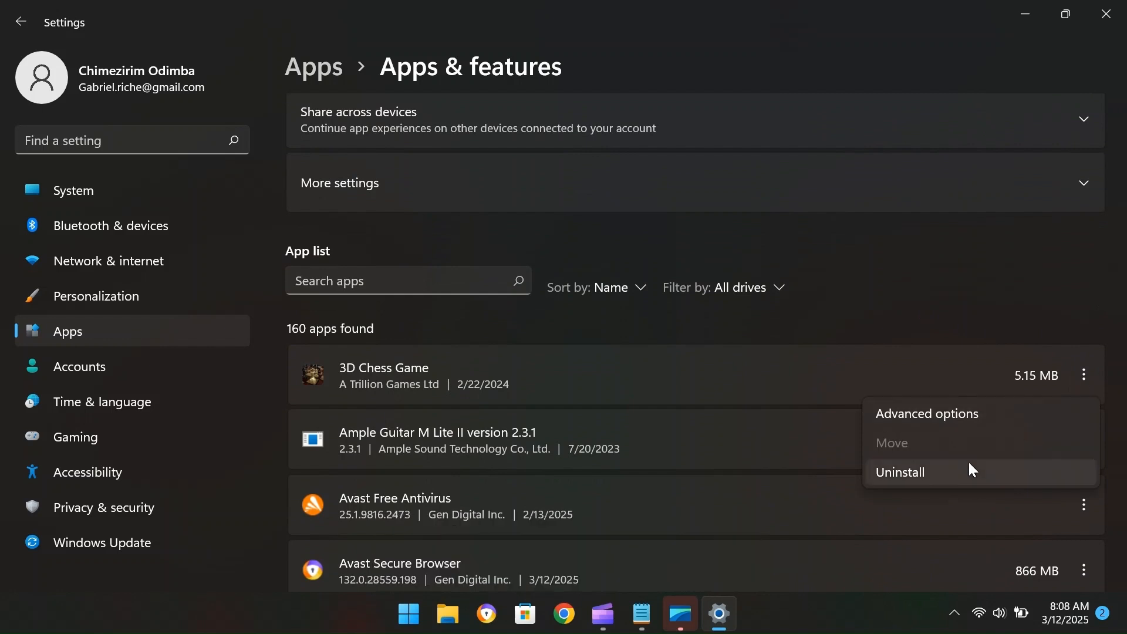
click(911, 475)
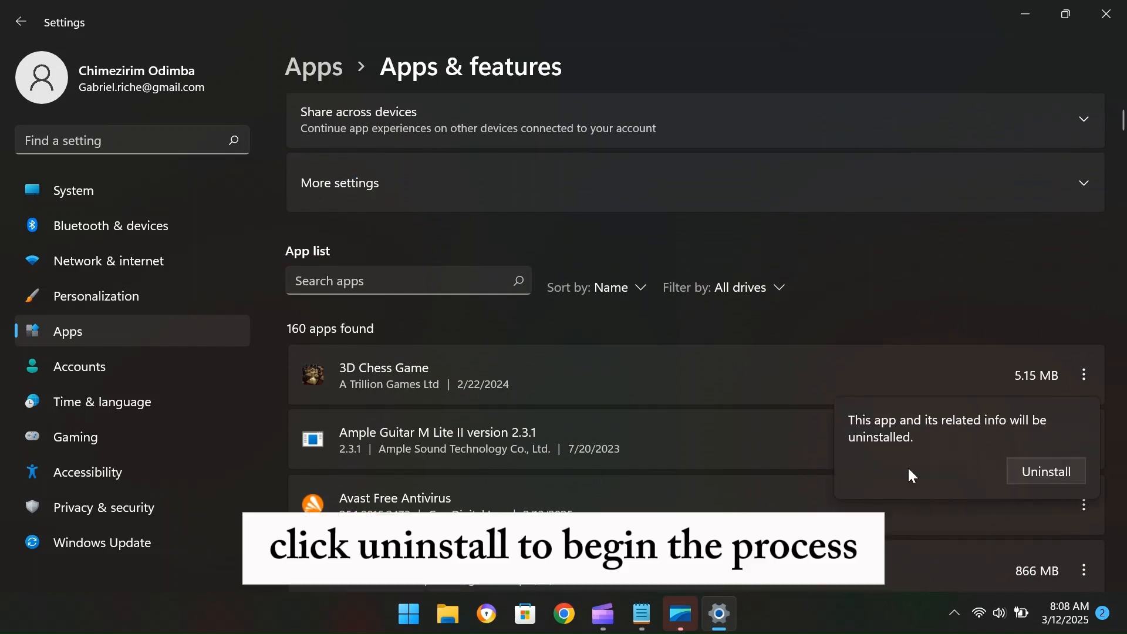
click(1045, 469)
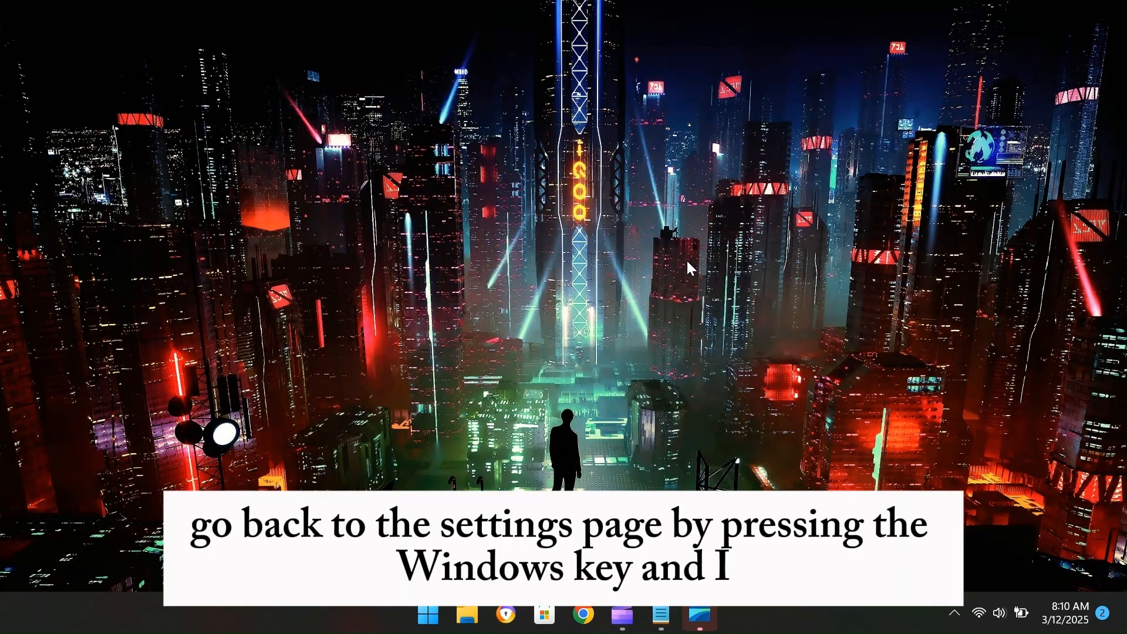
Step: In the Windows settings, go to the advanced options of Windows Update and open the optional updates
key(super+i)
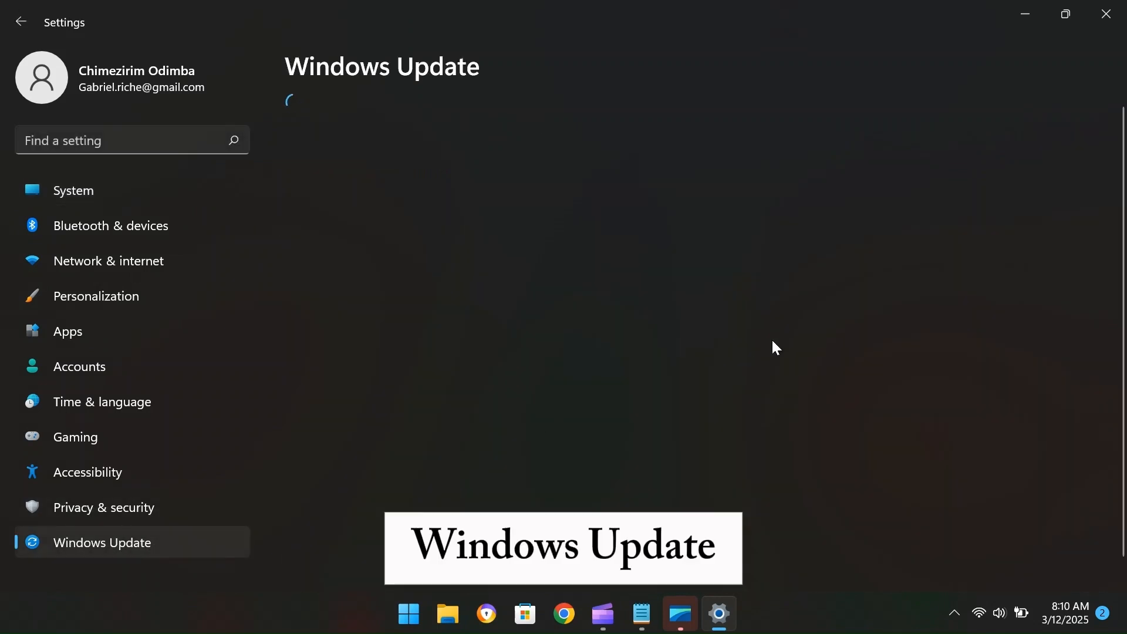
scroll(773, 344, down, 2)
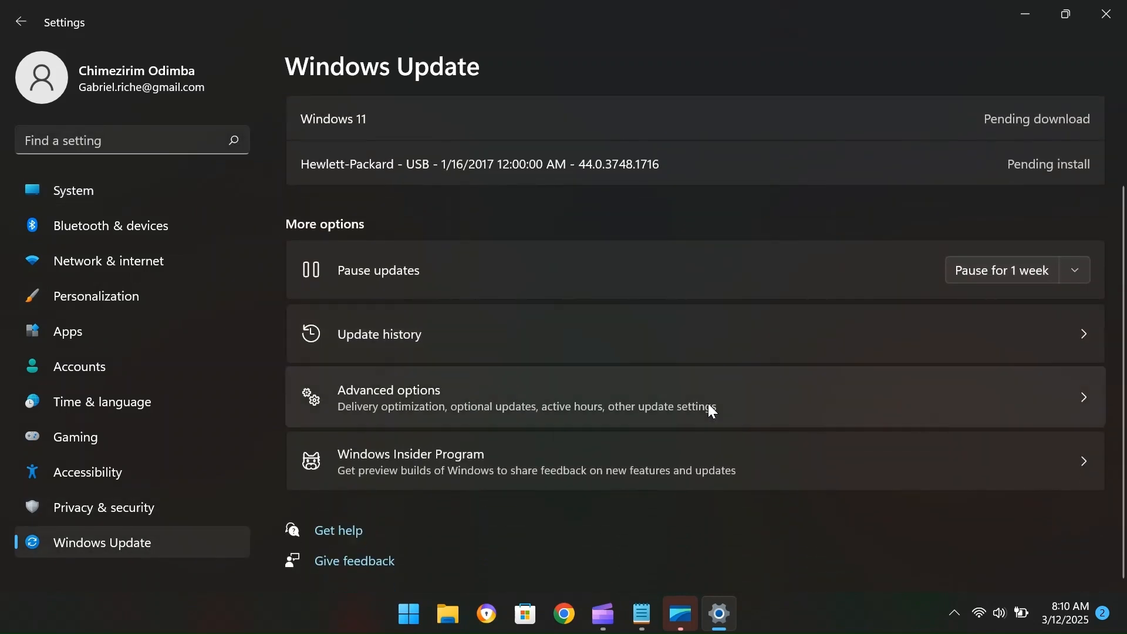
click(420, 388)
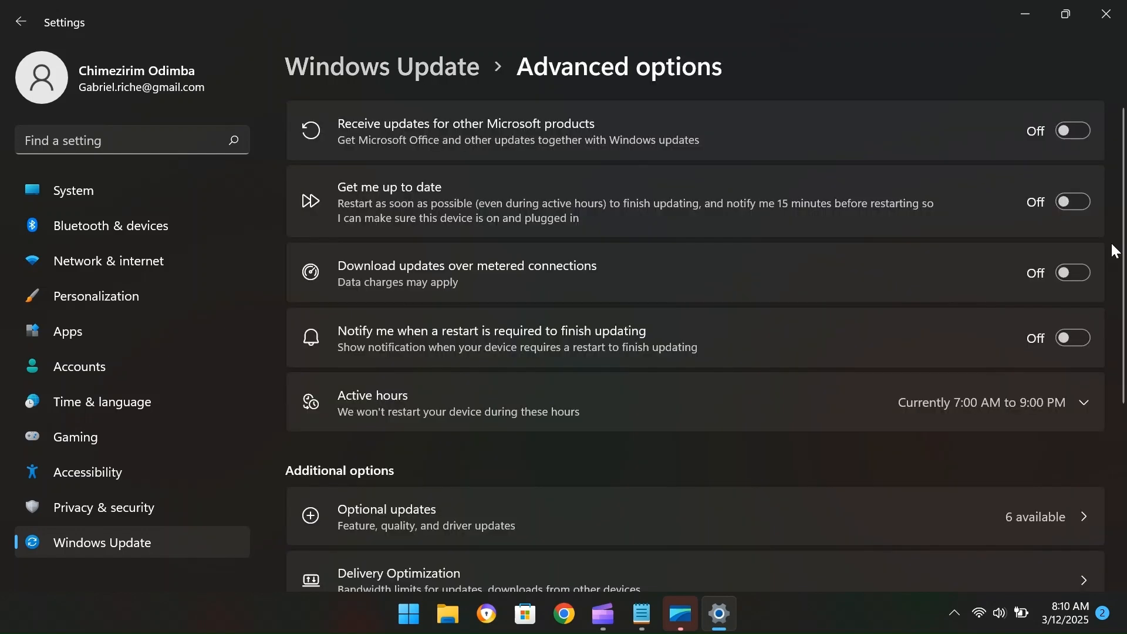
scroll(757, 391, down, 2)
scroll(756, 392, down, 1)
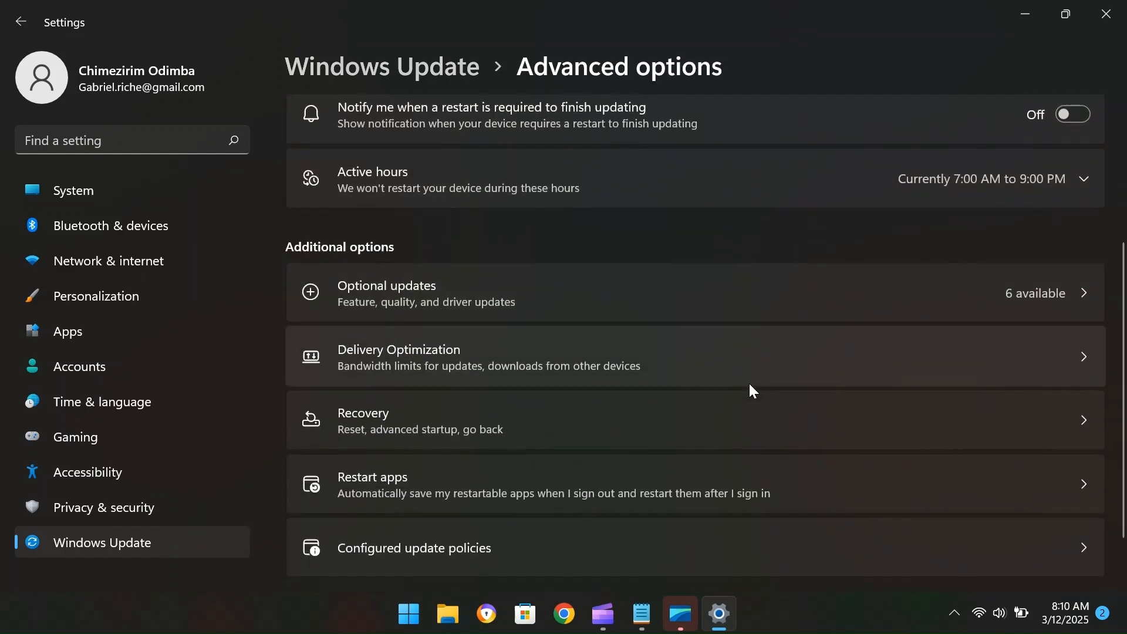
click(463, 297)
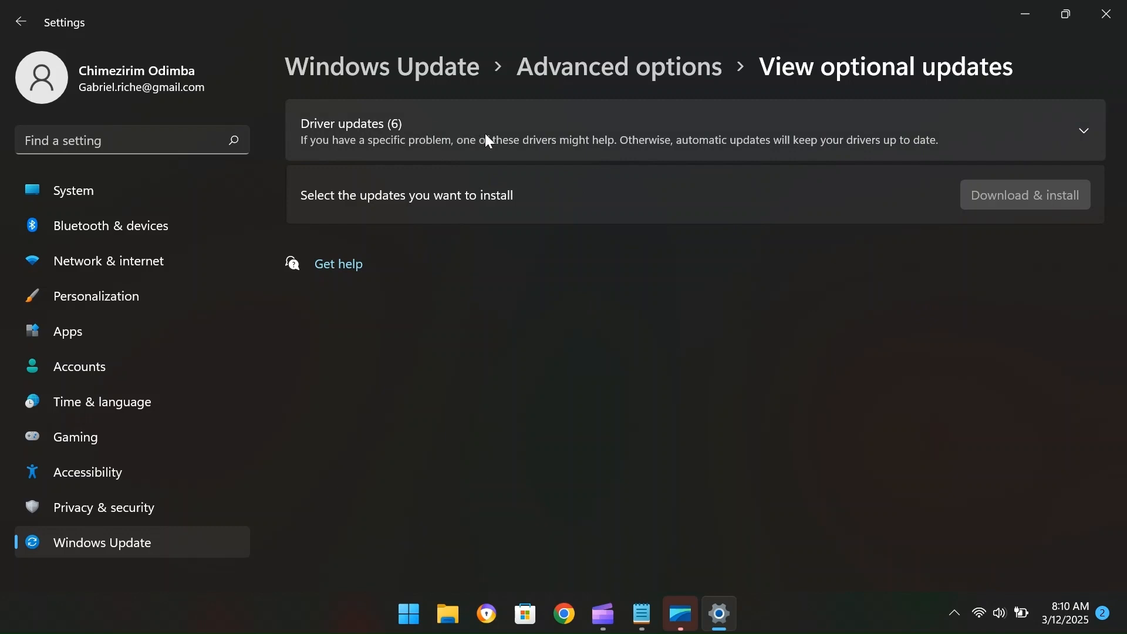
Step: Expand the optional driver updates, select all the Realtek, Intel and Lenovo entries, and start downloading and installing them
click(699, 141)
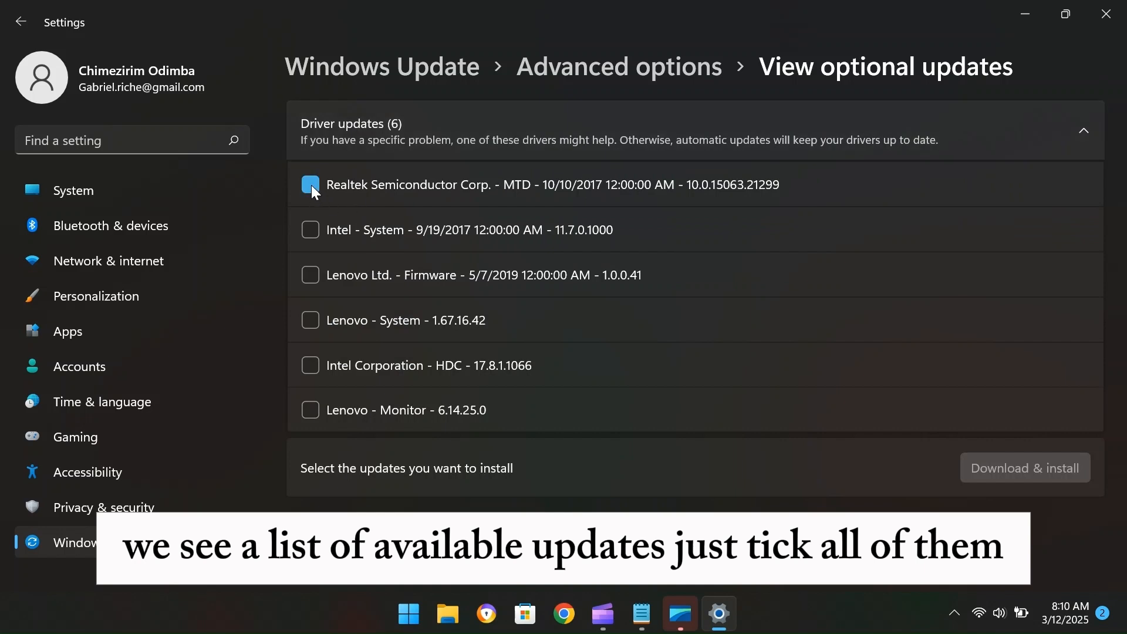
click(312, 185)
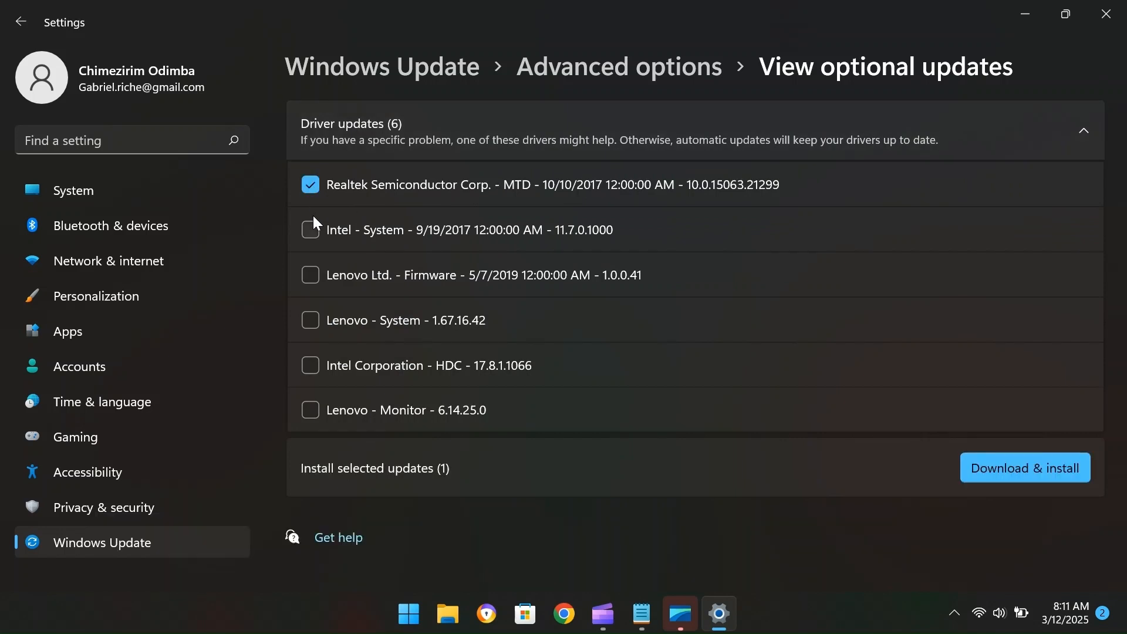
click(307, 239)
click(314, 279)
click(319, 365)
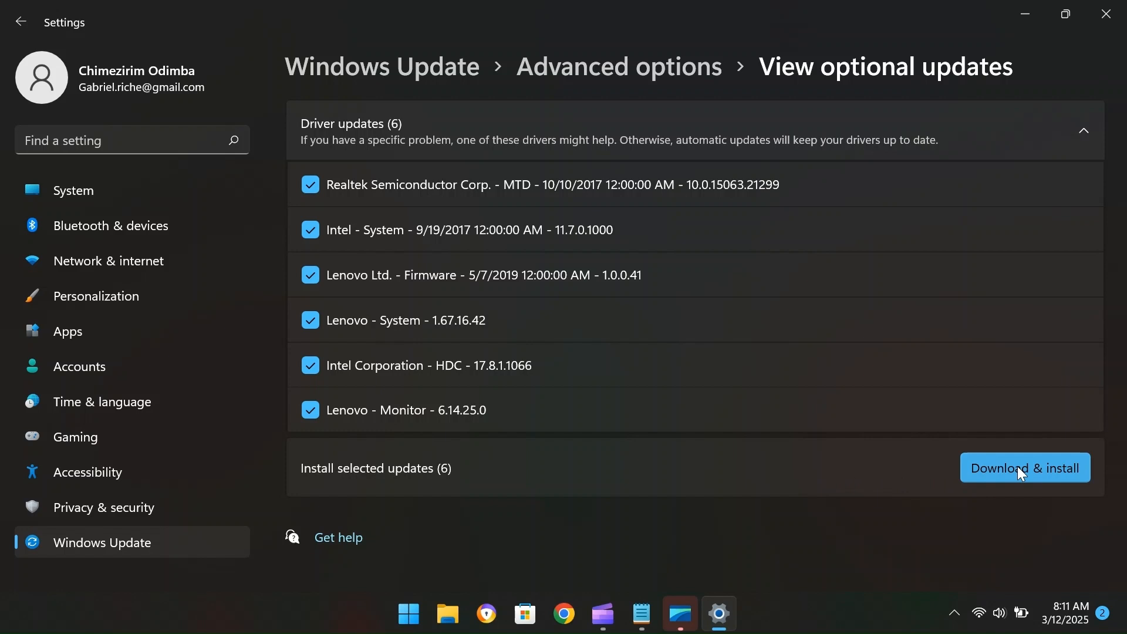
click(1017, 467)
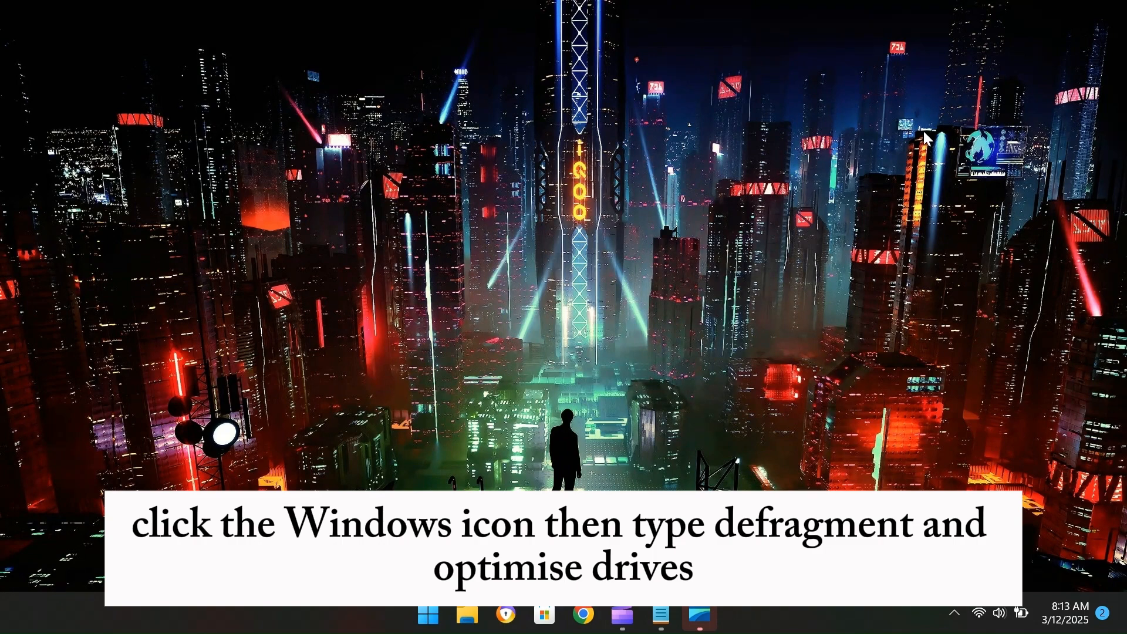
Step: Search Windows for "defra" and open the Defragment and Optimize Drives app
click(435, 626)
text(defre)
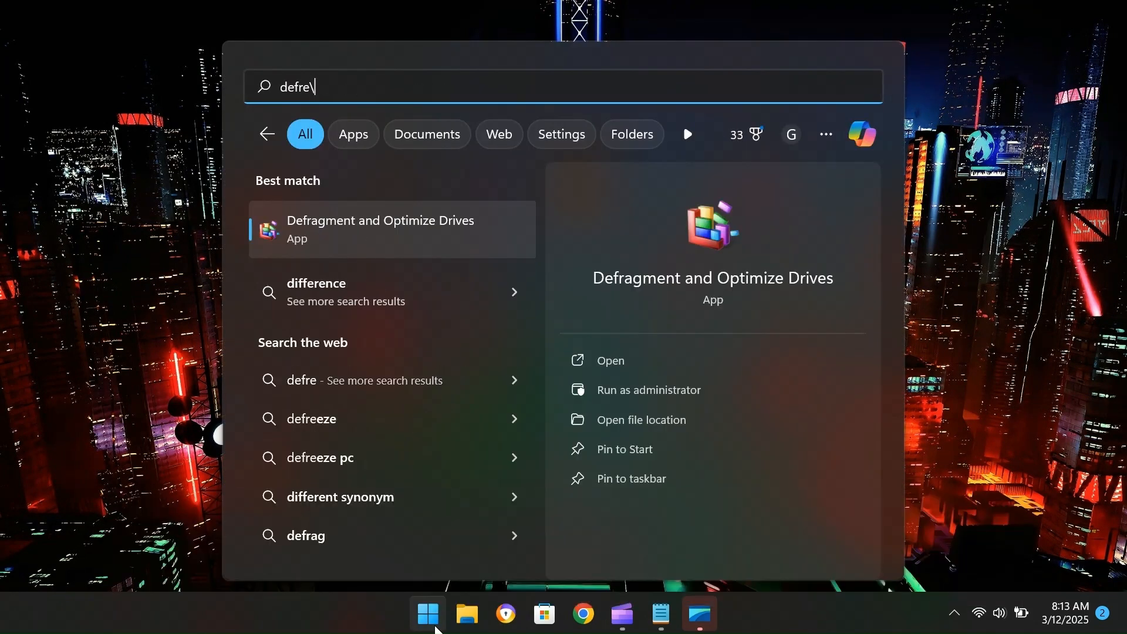
key(BackSpace)
text(a)
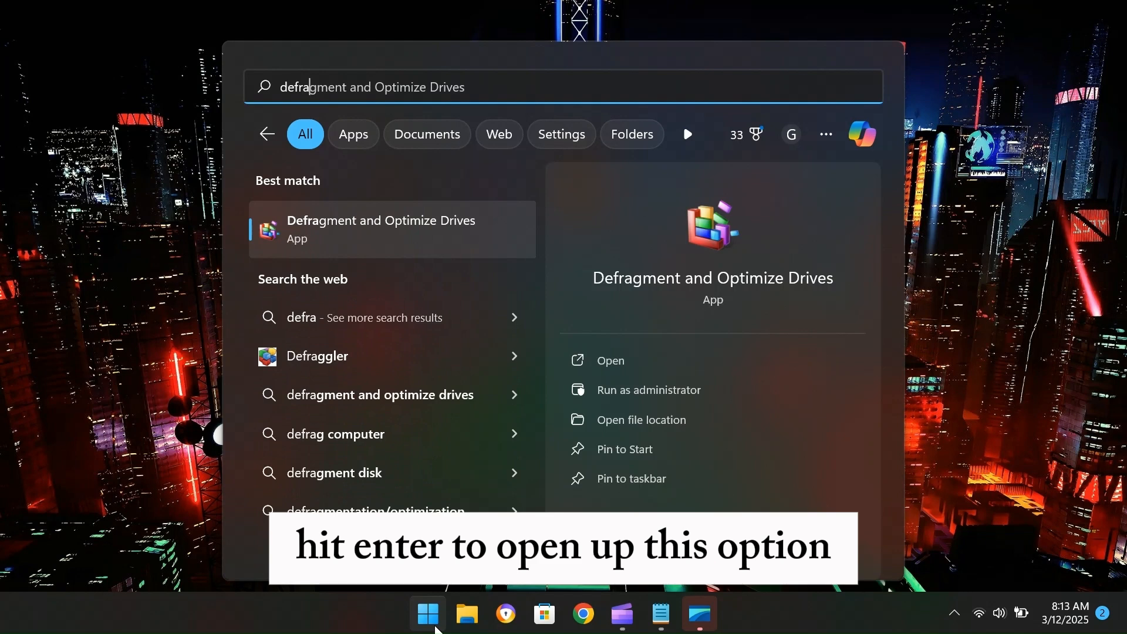
key(Return)
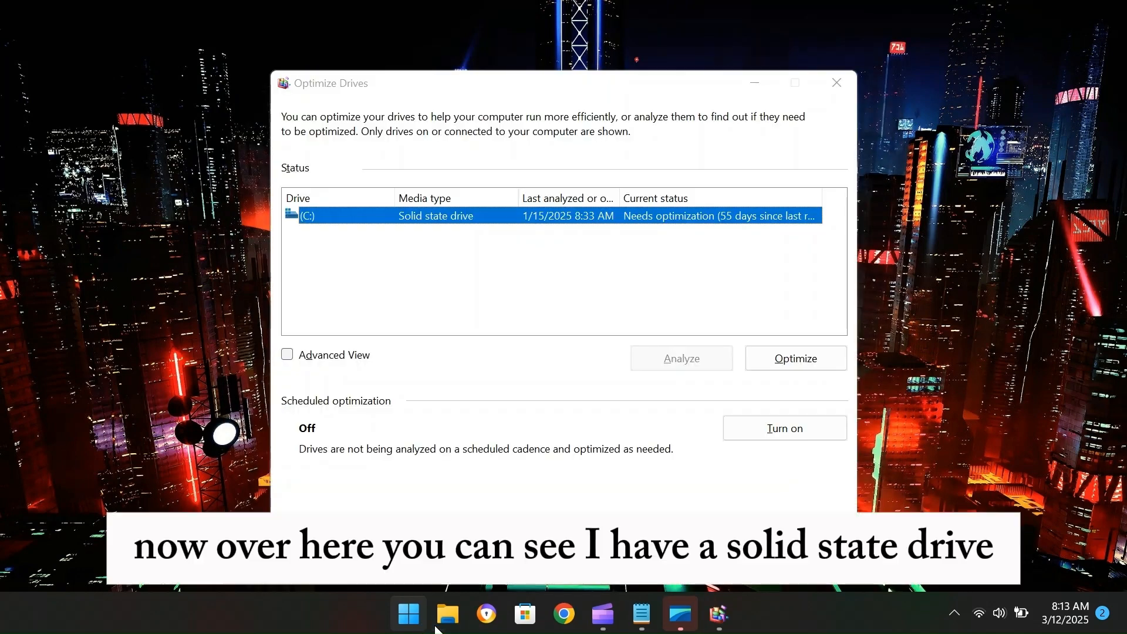